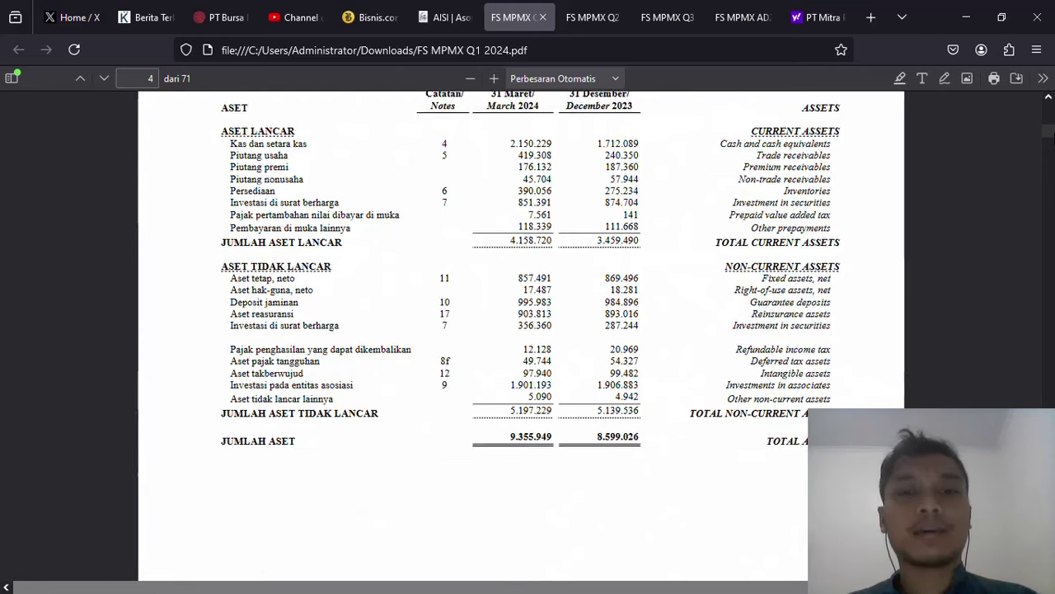
Step: Review the Q1 2024 report up to its profit or loss statement, and reorder the MPMX report tabs as Q3, Q2, Q1
scroll(521, 330, down, 10)
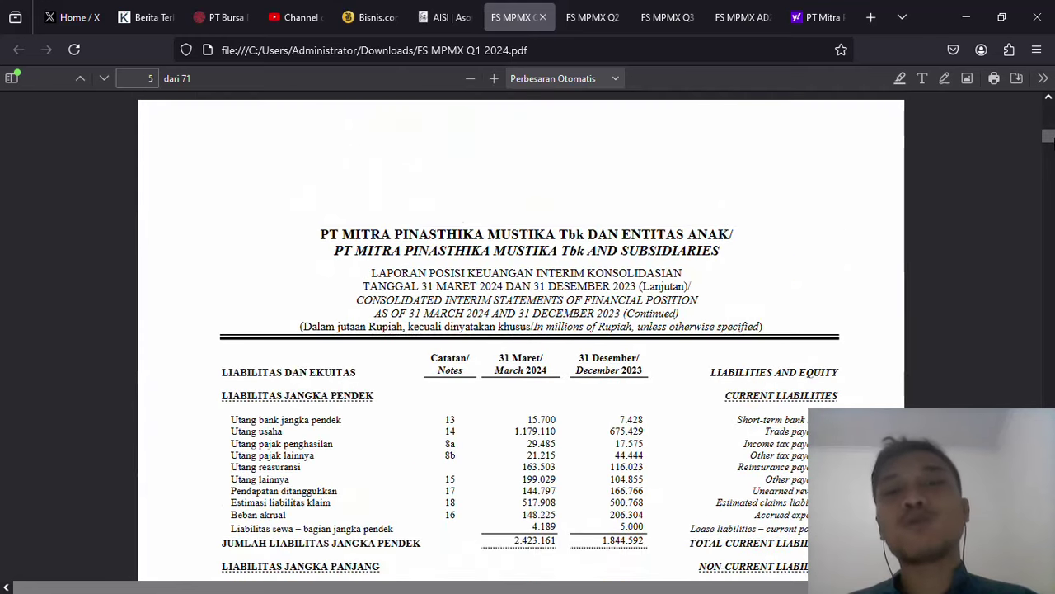
scroll(521, 330, down, 5)
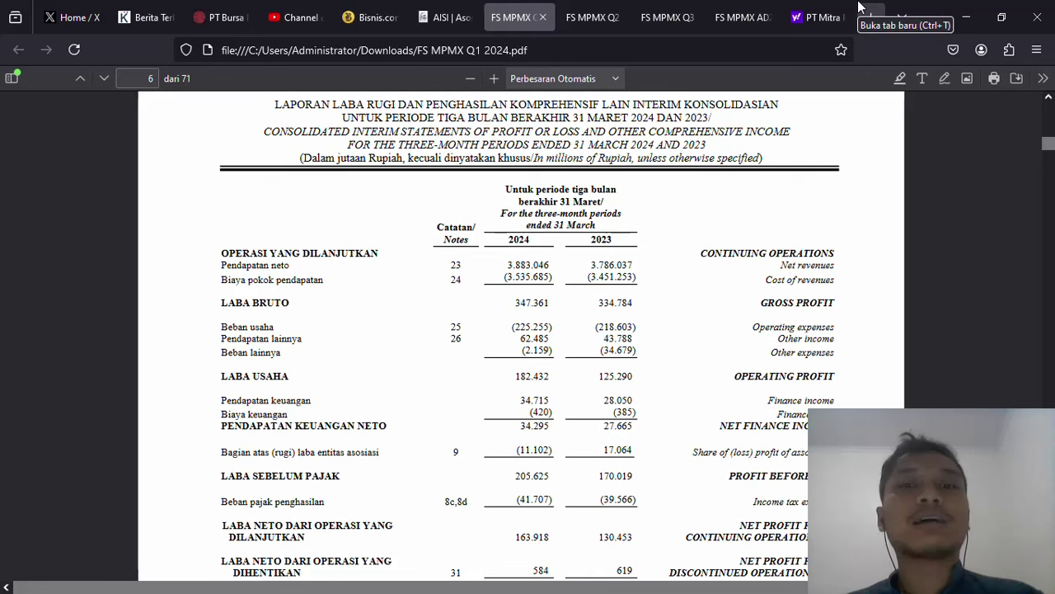
click(667, 7)
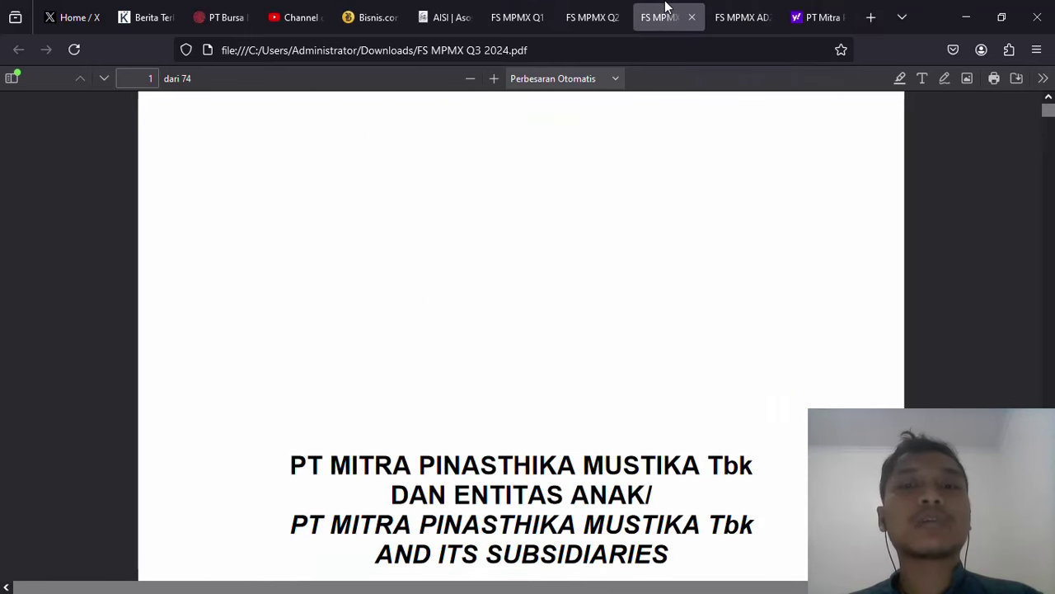
drag(666, 6, 504, 6)
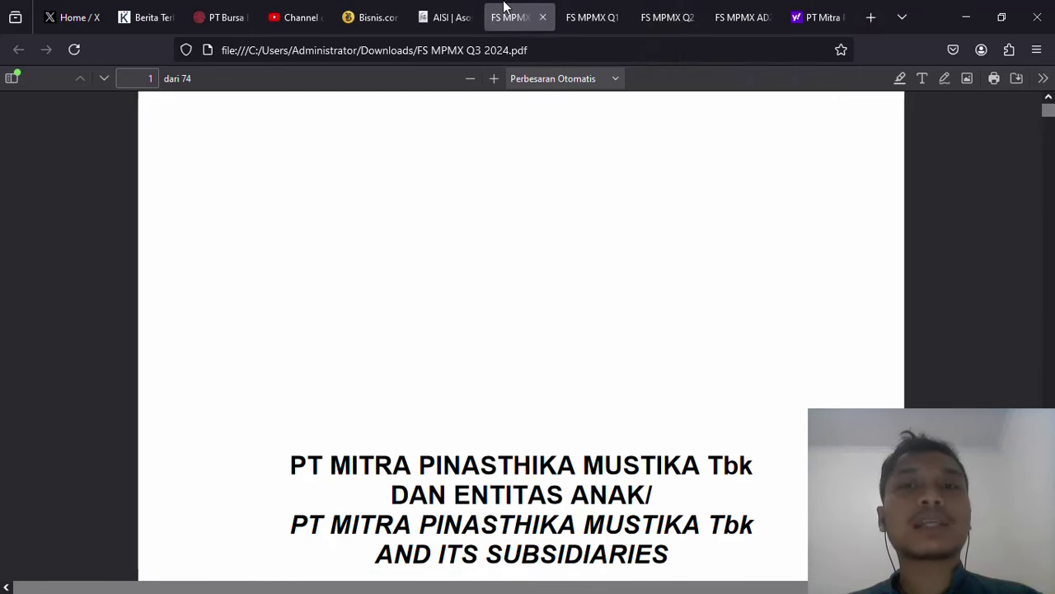
click(587, 9)
key(Up)
key(Up)
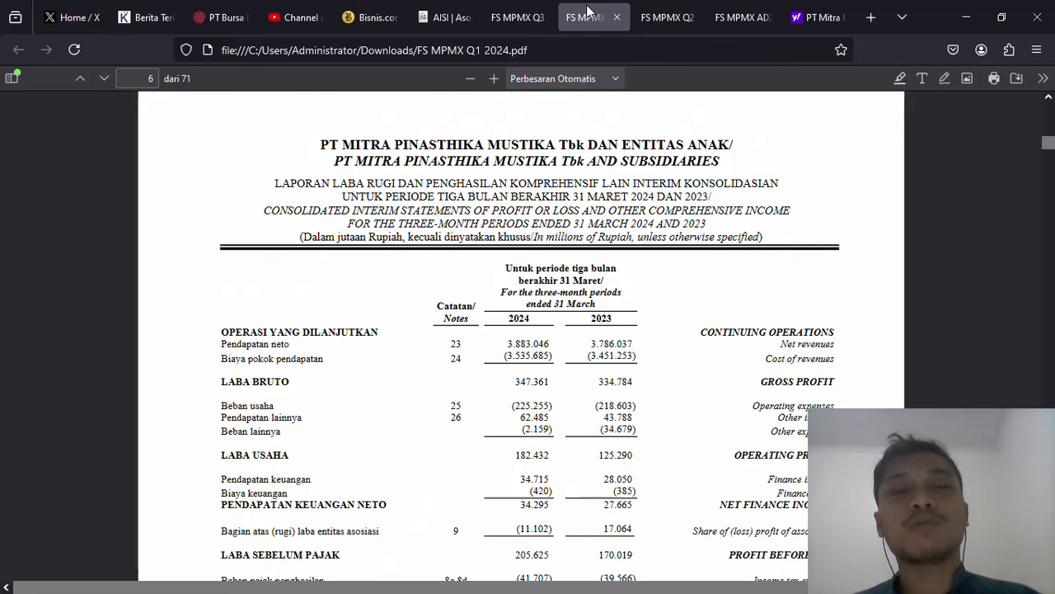
drag(666, 12, 593, 9)
Step: View the share price and five-year chart of MPMX.JK on its Yahoo Finance quote page
click(804, 10)
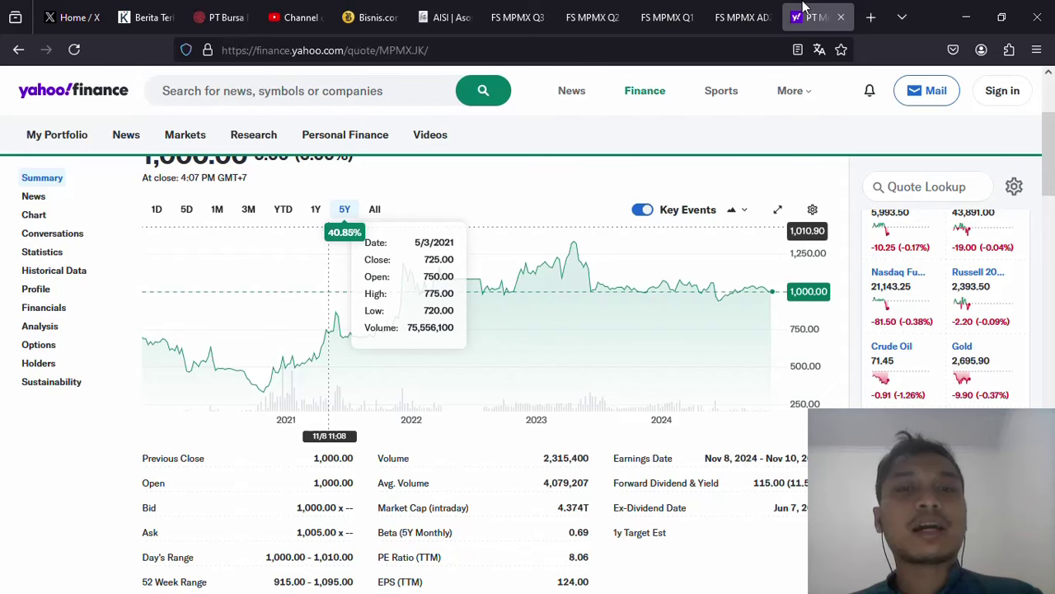
scroll(1049, 183, up, 3)
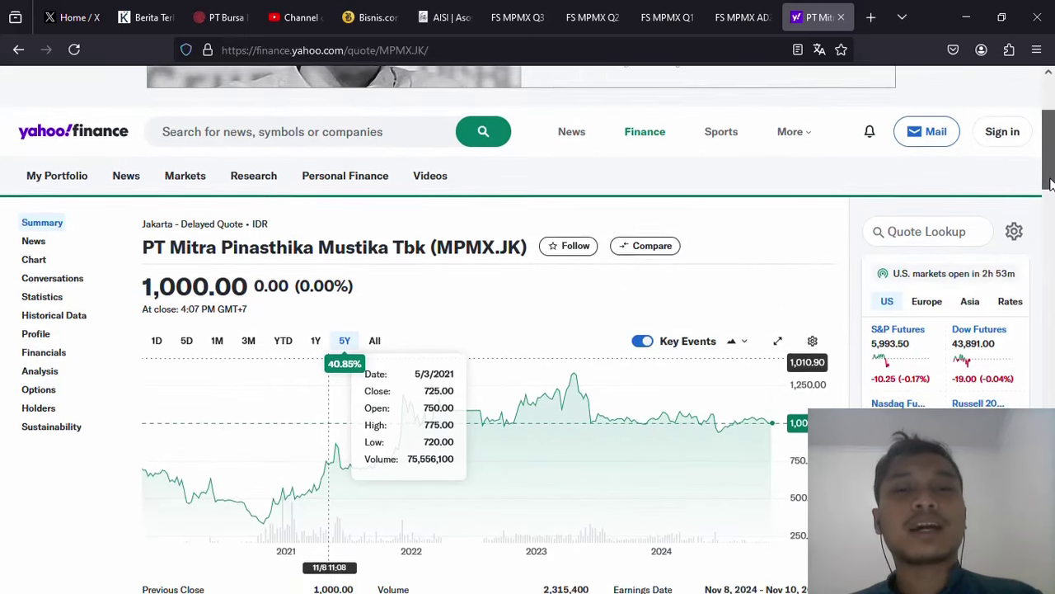
scroll(1048, 183, down, 1)
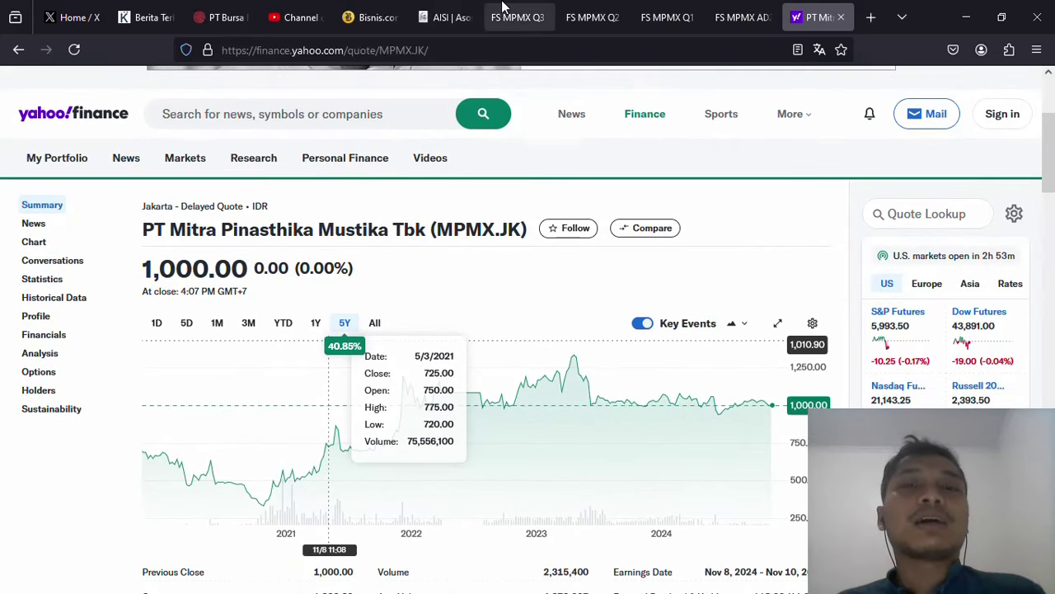
Step: Open the MPMX Q3 2024 report and go to the consolidated profit or loss statement on page 6
click(502, 6)
key(Page_Down)
key(Page_Down)
key(Page_Down)
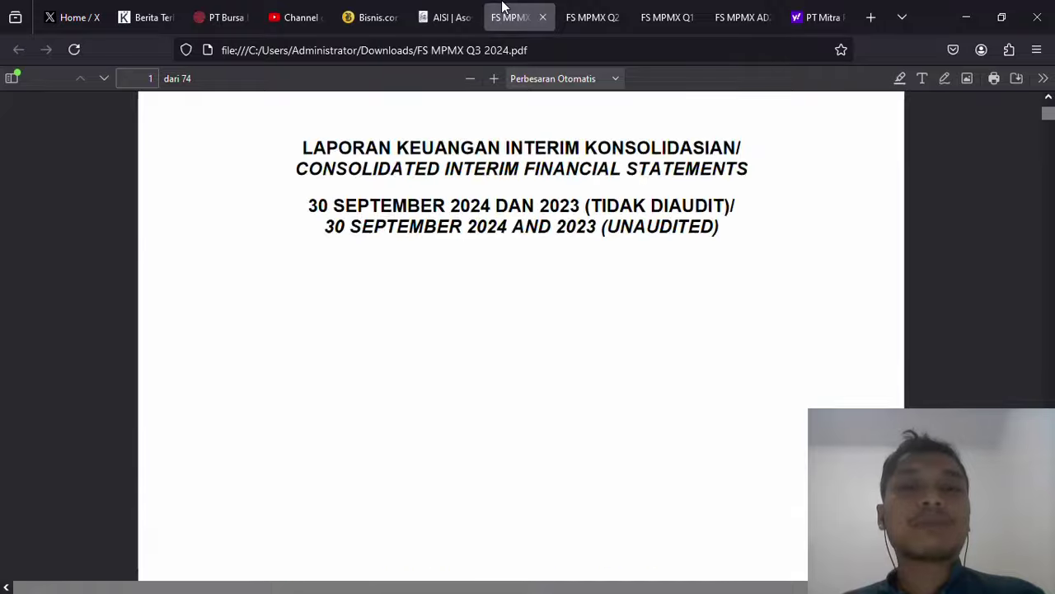
key(Page_Down)
key(Page_Down)
key(Page_Down)
key(Page_Down)
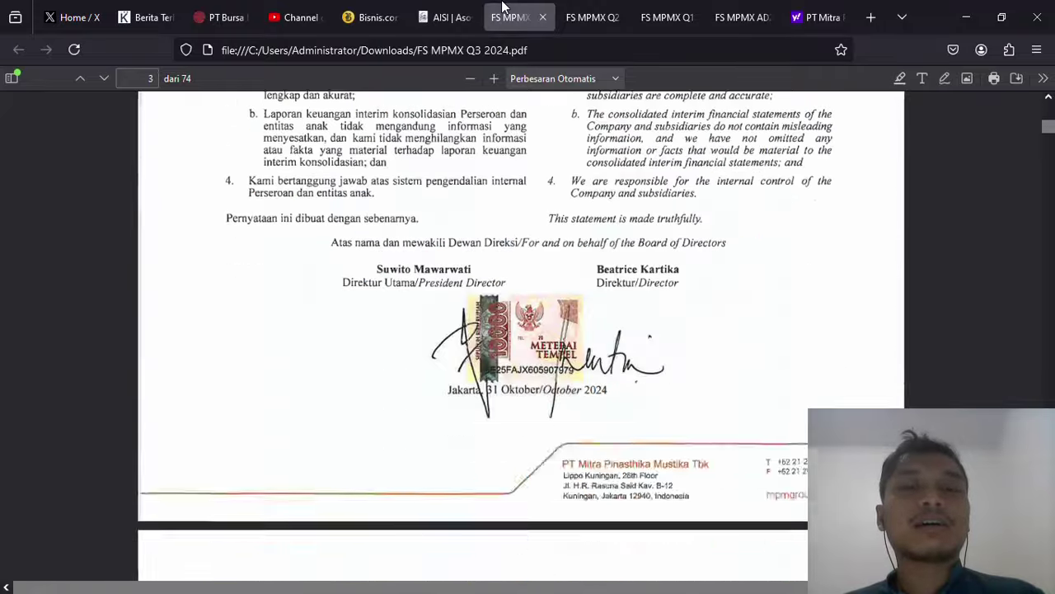
key(Page_Down)
key(Page_Down)
key(Page_Down)
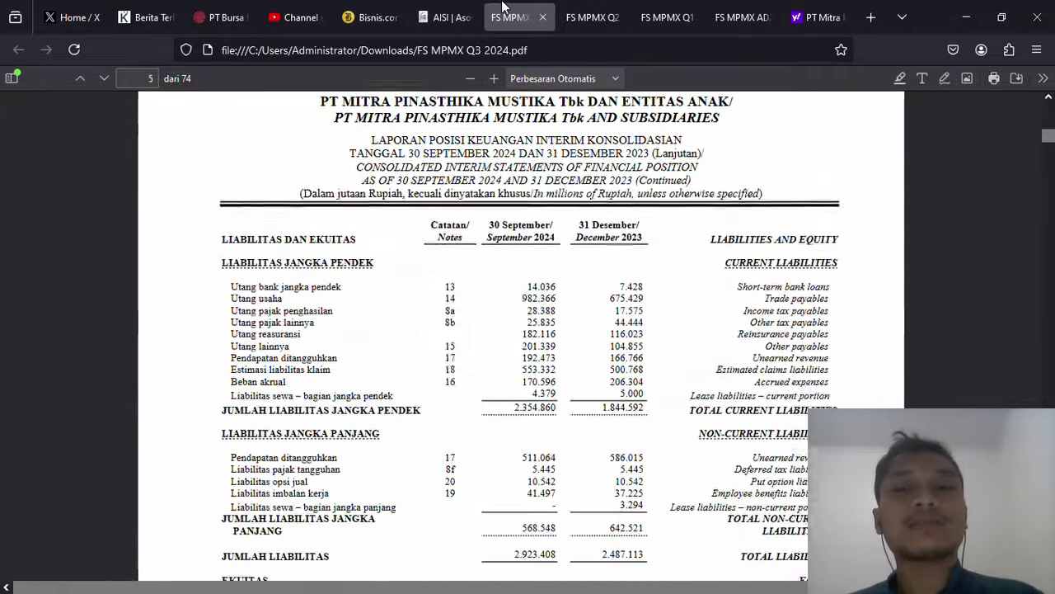
key(Page_Down)
key(Page_Down)
key(Page_Down)
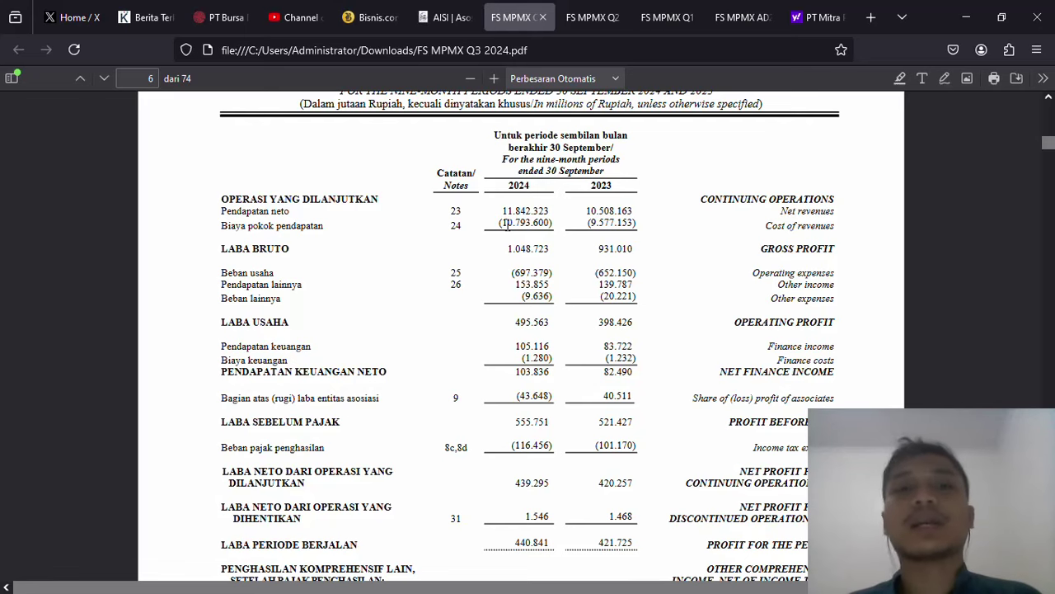
Step: Switch to the Excel workbook and fill the Q3 2024 GPM cell D21 on the MPMX I sheet with light blue
key(alt+Tab)
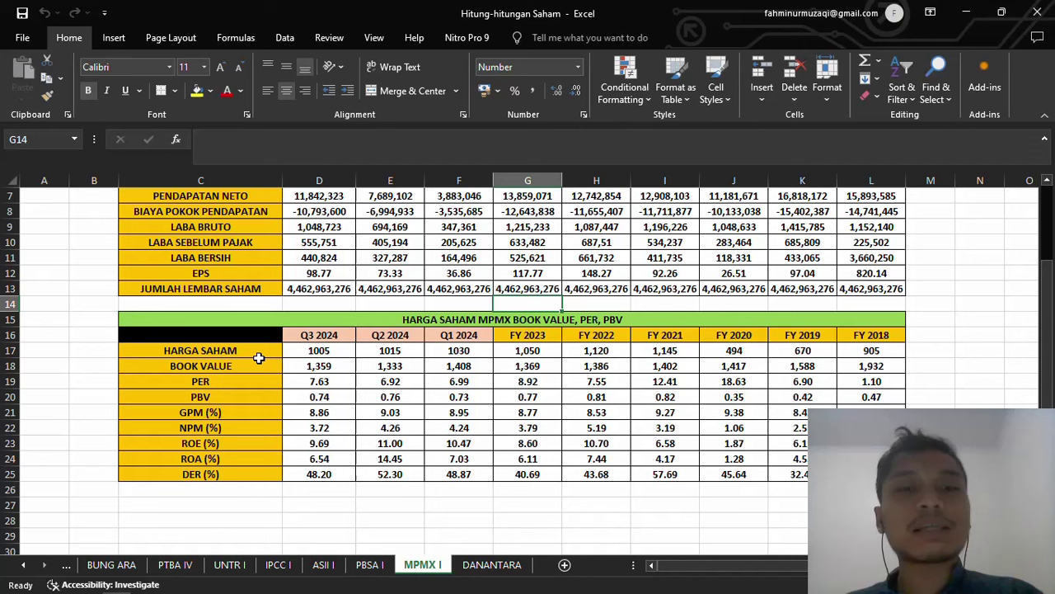
click(317, 396)
click(319, 411)
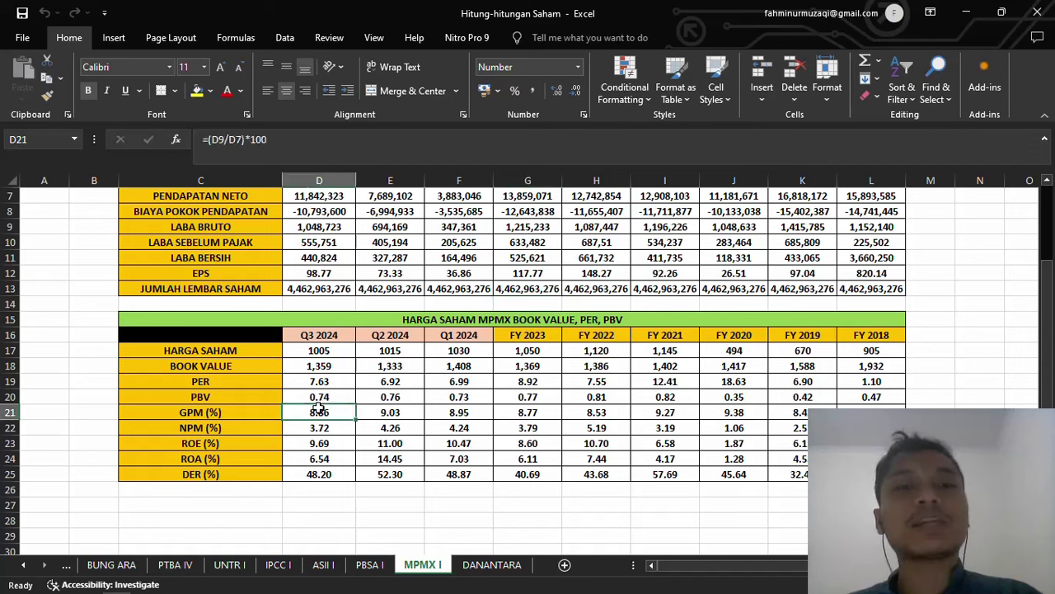
click(210, 91)
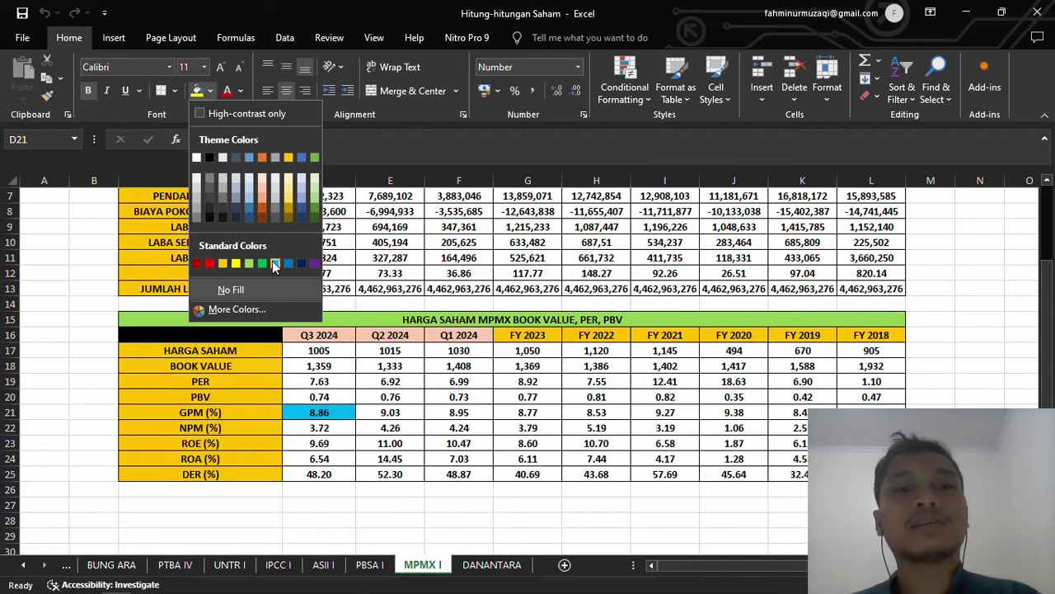
click(275, 264)
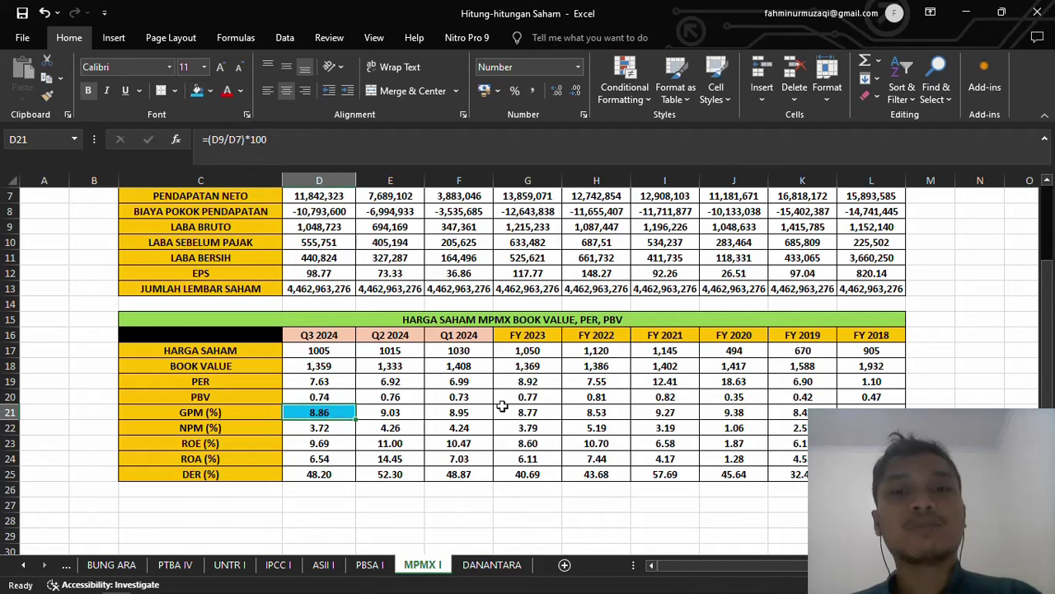
Step: Fill the GPM cells for FY 2023 through FY 2018 (G21:L21) with the same light blue
click(516, 412)
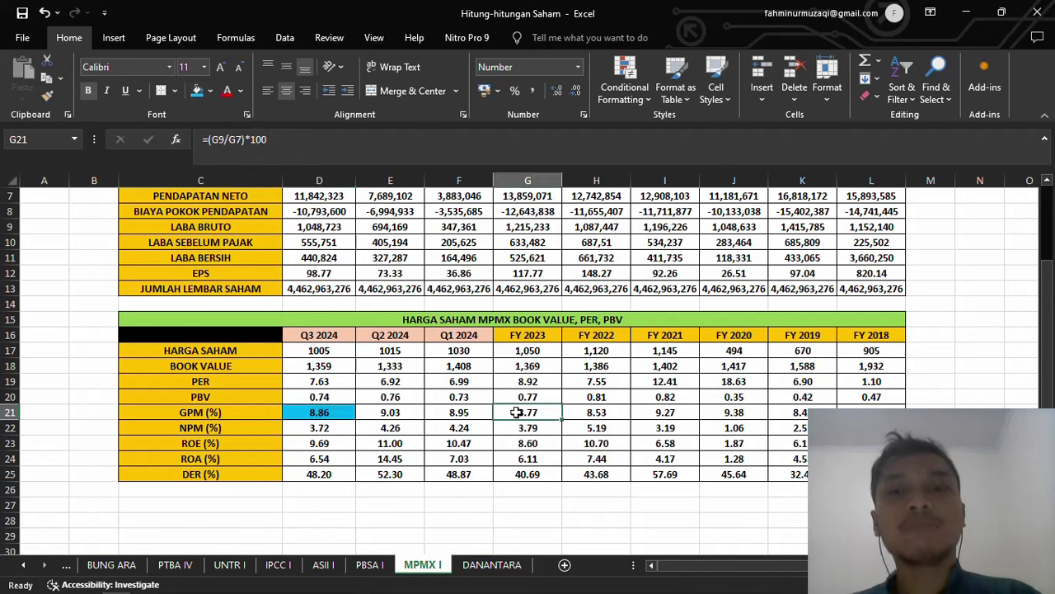
key(shift+Right)
key(shift+Right)
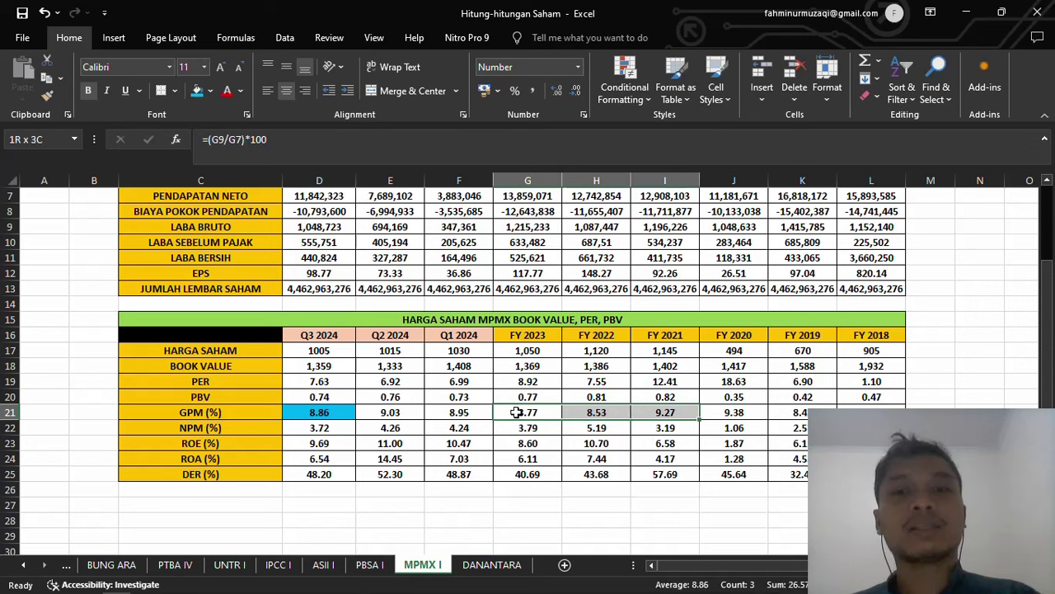
key(shift+Right)
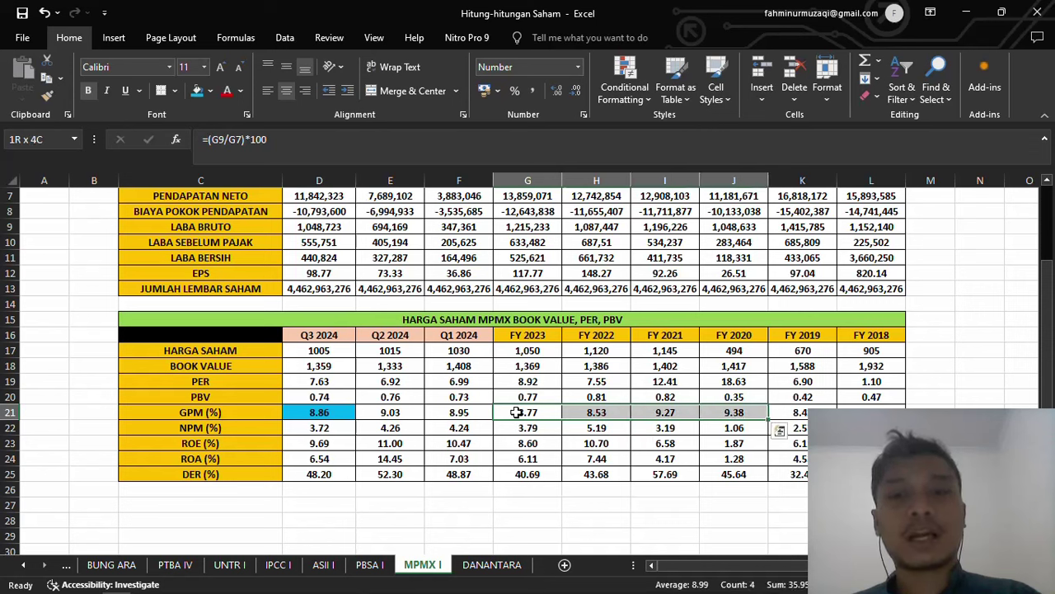
key(shift+Right)
key(shift+Right)
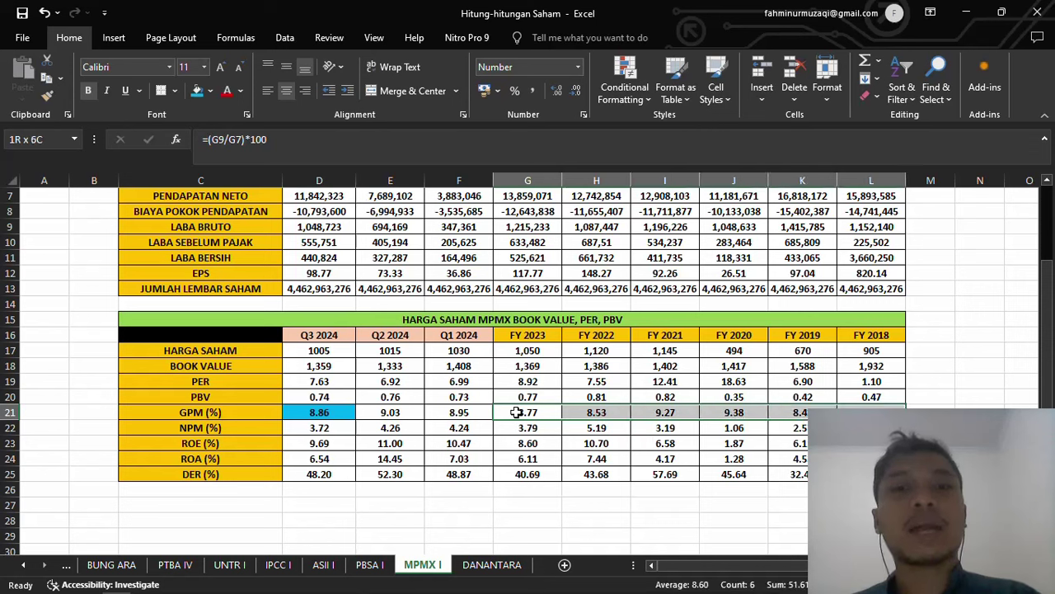
click(198, 93)
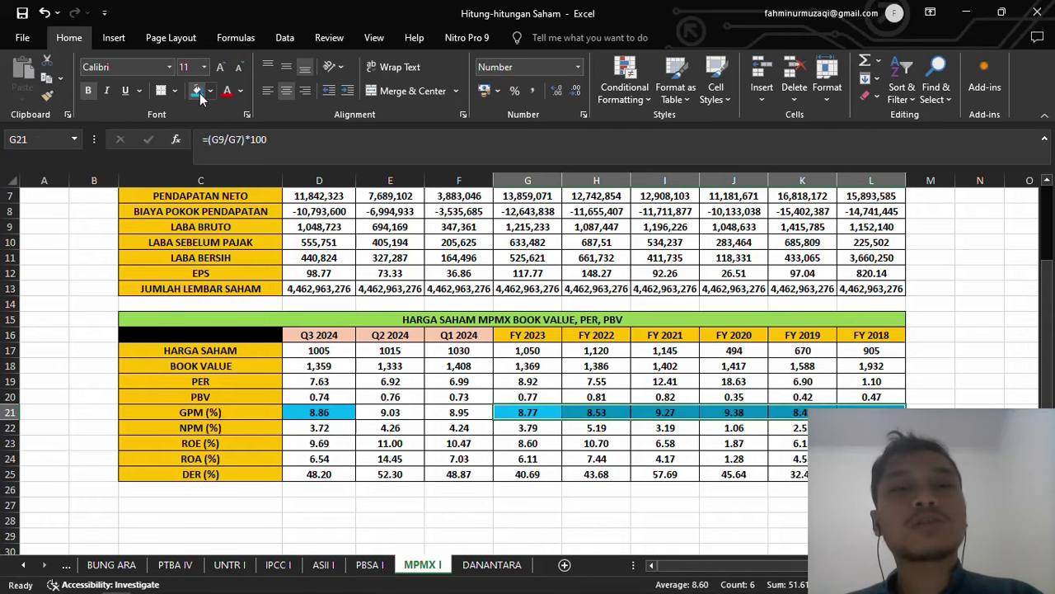
Step: Recheck the Q3 2024 profit or loss statement, and fill the Q3 2024 NPM cell D22 with green
key(alt+Tab)
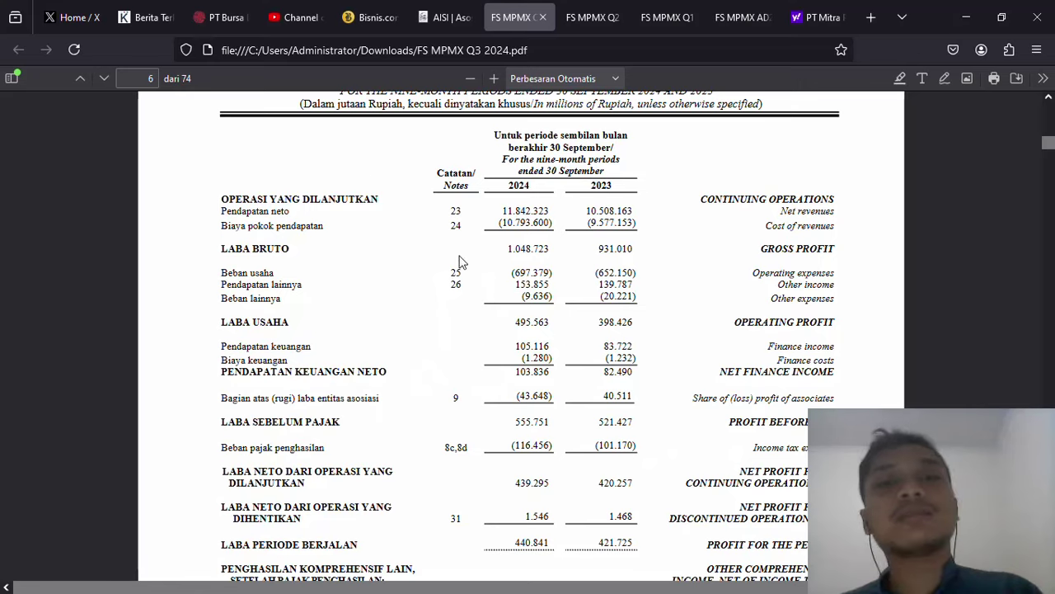
key(alt+Tab)
click(320, 429)
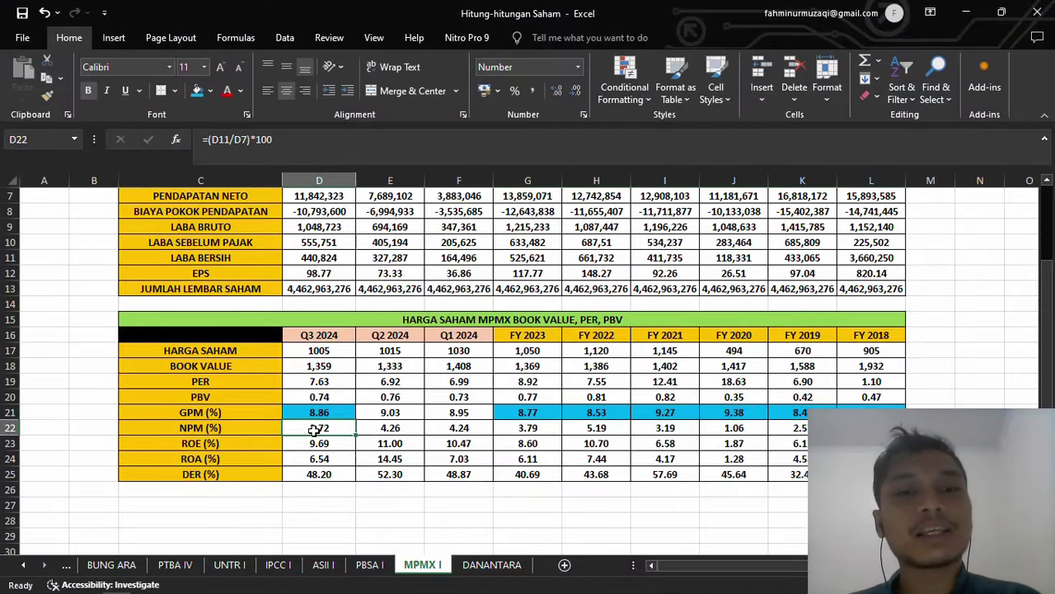
click(211, 92)
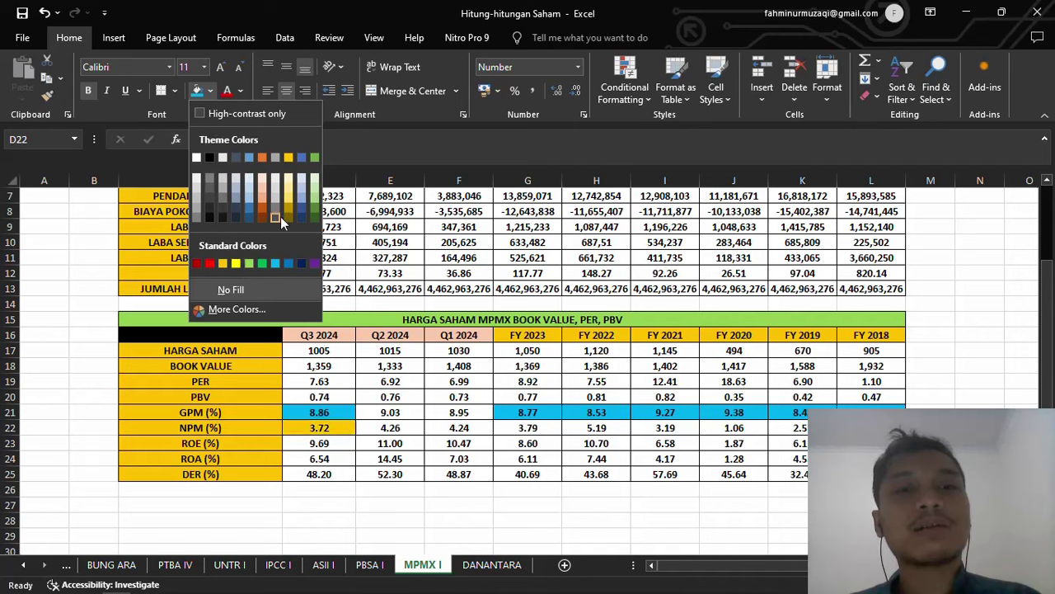
click(263, 263)
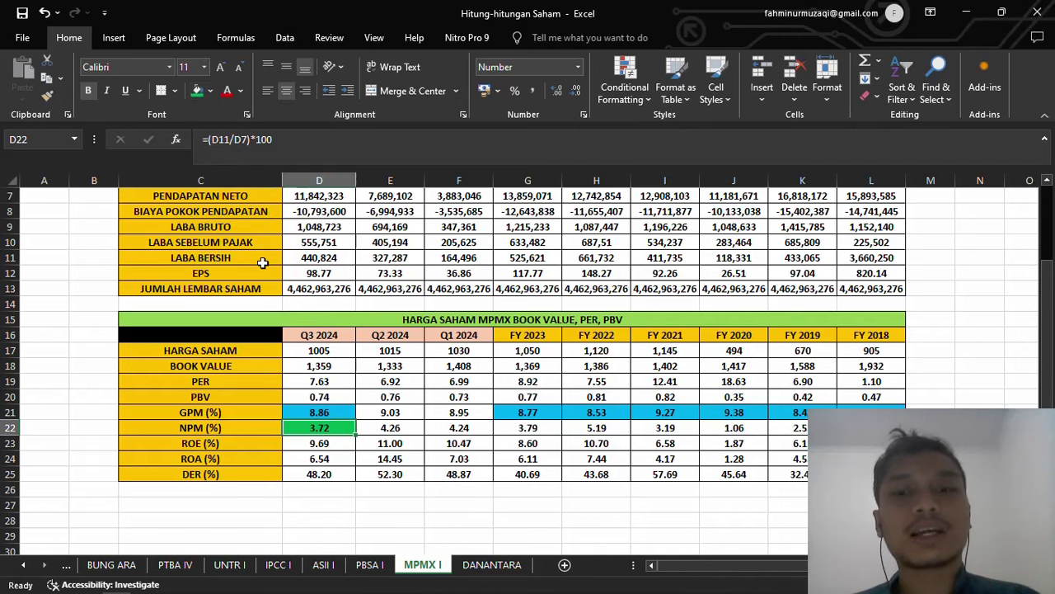
Step: Examine the NPM values in row 22 from Q2 2024 through FY 2018
key(Right)
key(Right)
key(Right)
key(Right)
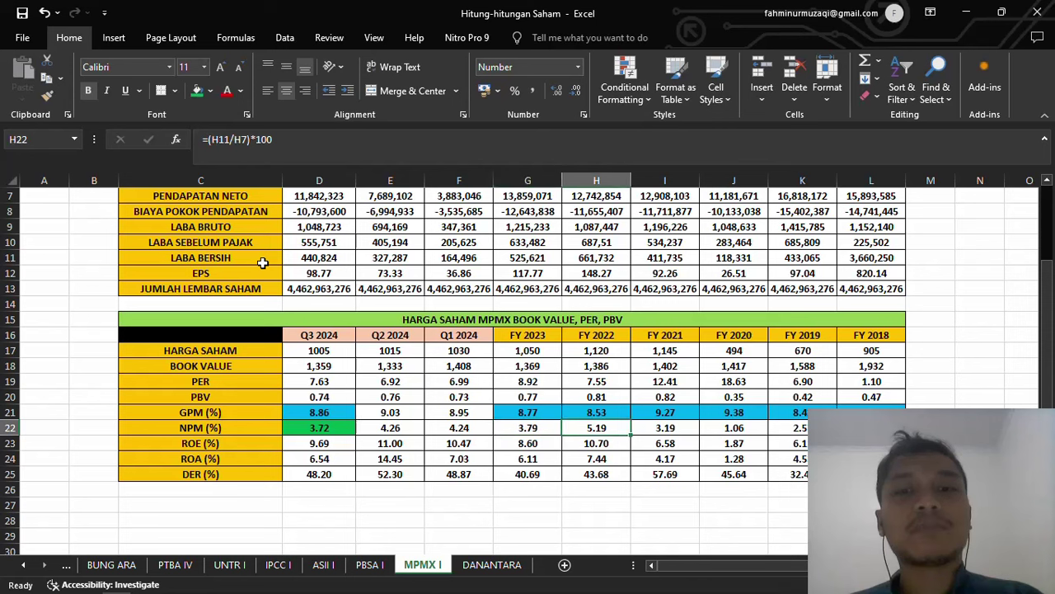
key(Right)
key(Right)
key(Right)
key(Right)
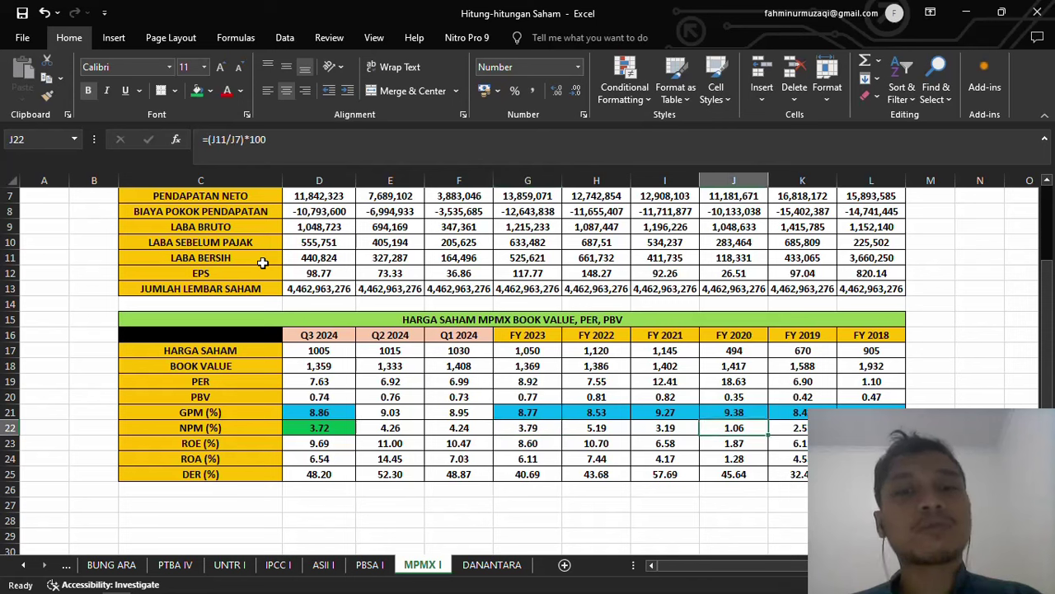
key(Left)
key(Left)
key(Left)
key(Right)
key(Right)
key(Right)
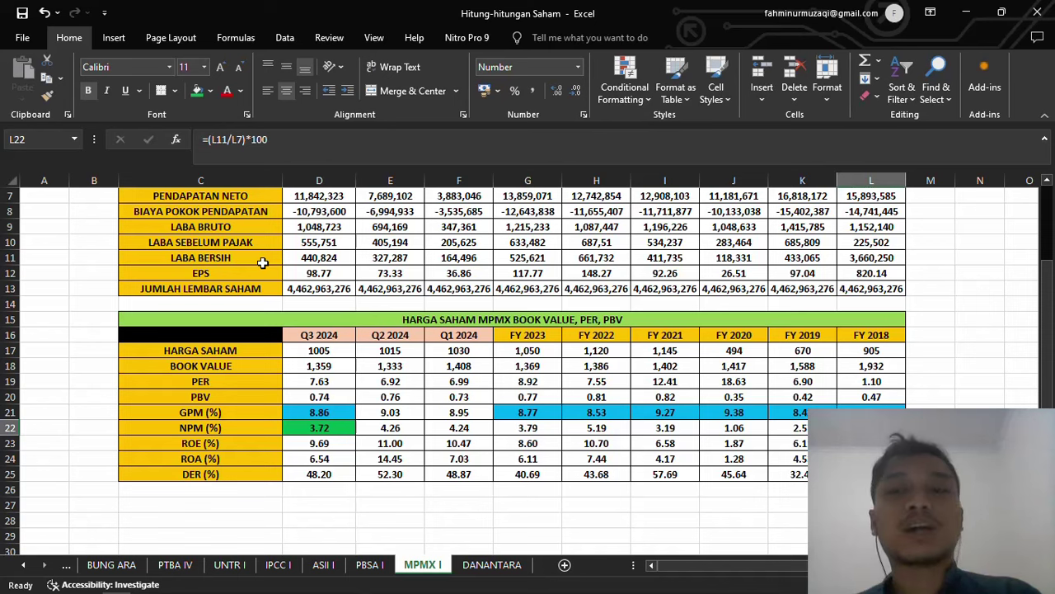
key(Down)
key(Down)
key(Down)
key(Down)
key(Down)
key(Down)
key(Down)
key(Down)
key(Down)
key(Down)
key(Down)
key(Up)
key(Up)
key(Up)
key(Up)
key(Up)
key(Up)
key(Up)
key(Up)
key(Up)
key(Up)
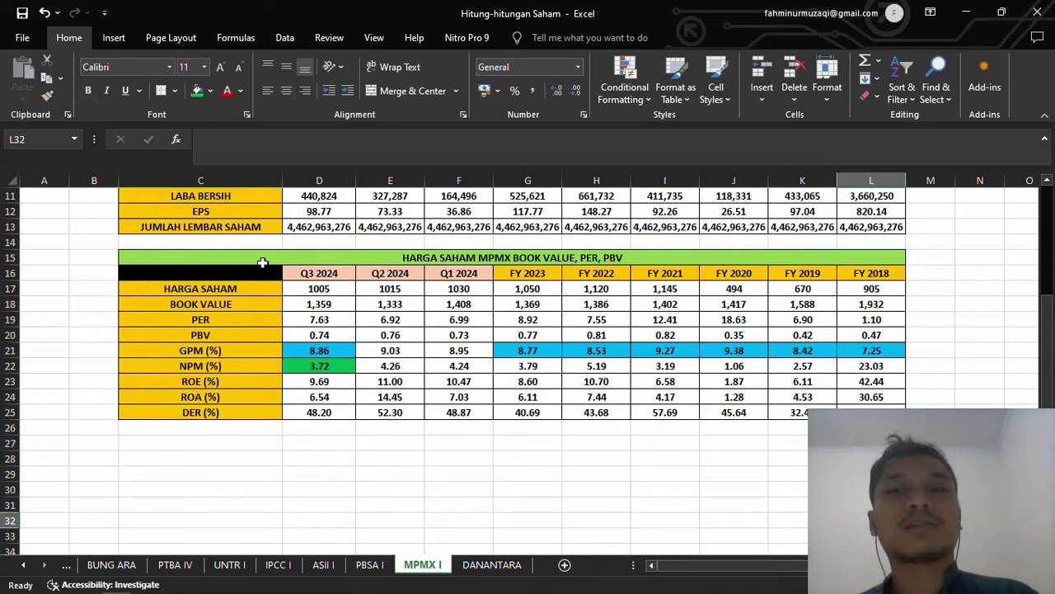
Step: Trace the NPM row back from FY 2018 to the Q3 2024 cell D22
key(Left)
key(Left)
key(Up)
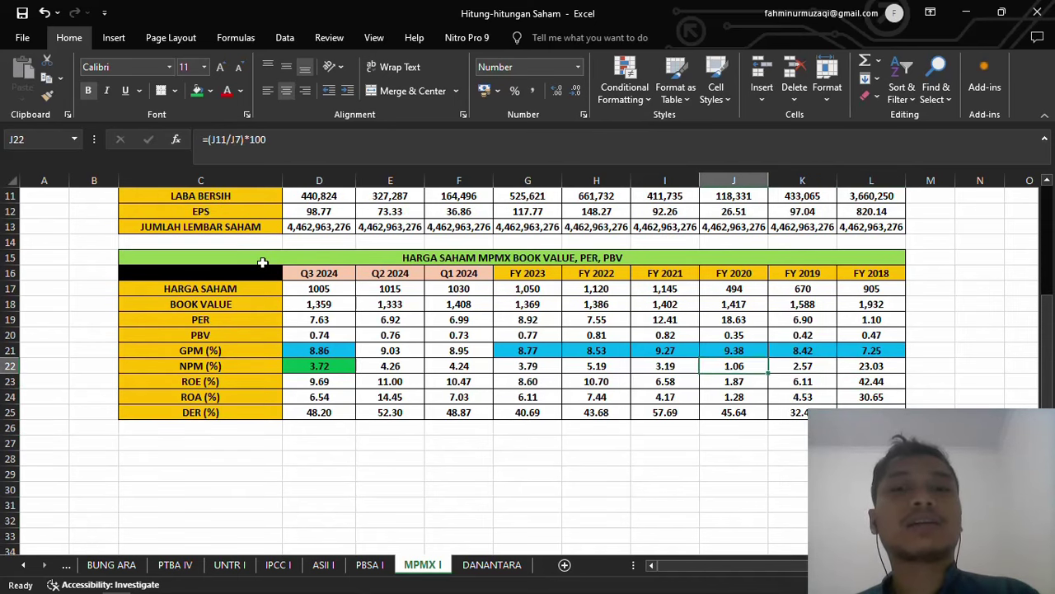
key(Left)
key(Left)
key(Left)
key(Left)
key(Left)
key(Left)
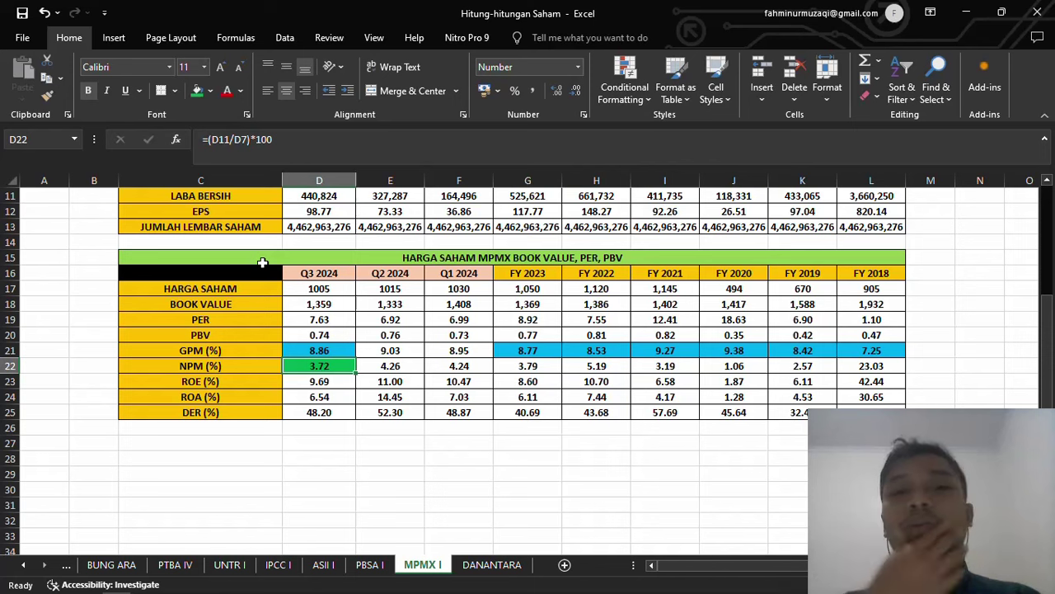
Step: Compare the NPM of Q3 2024 with the Q2 2024 and Q1 2024 values in row 22
key(Right)
key(Right)
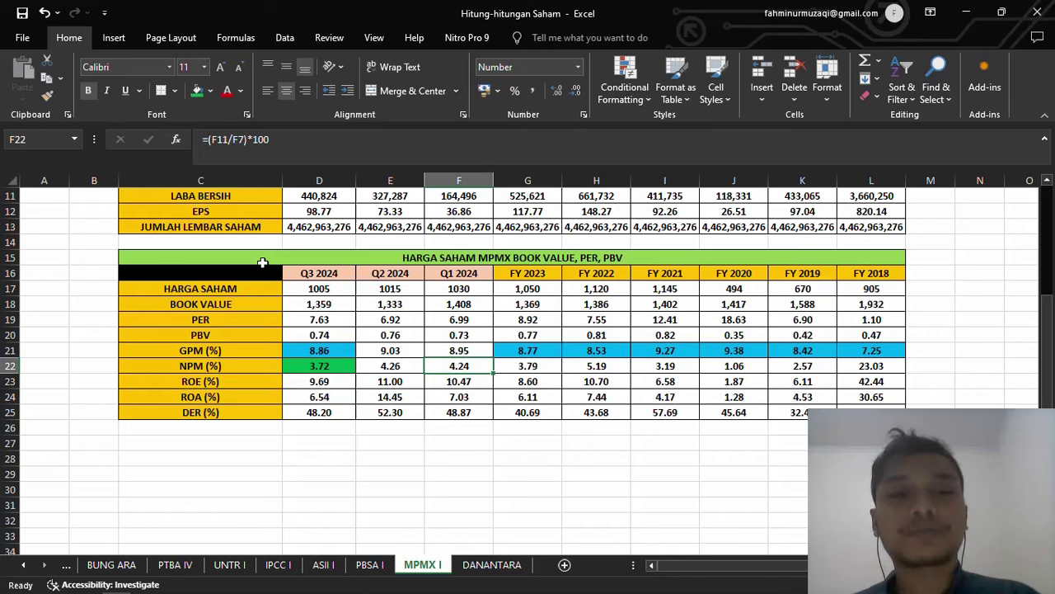
key(Left)
key(Left)
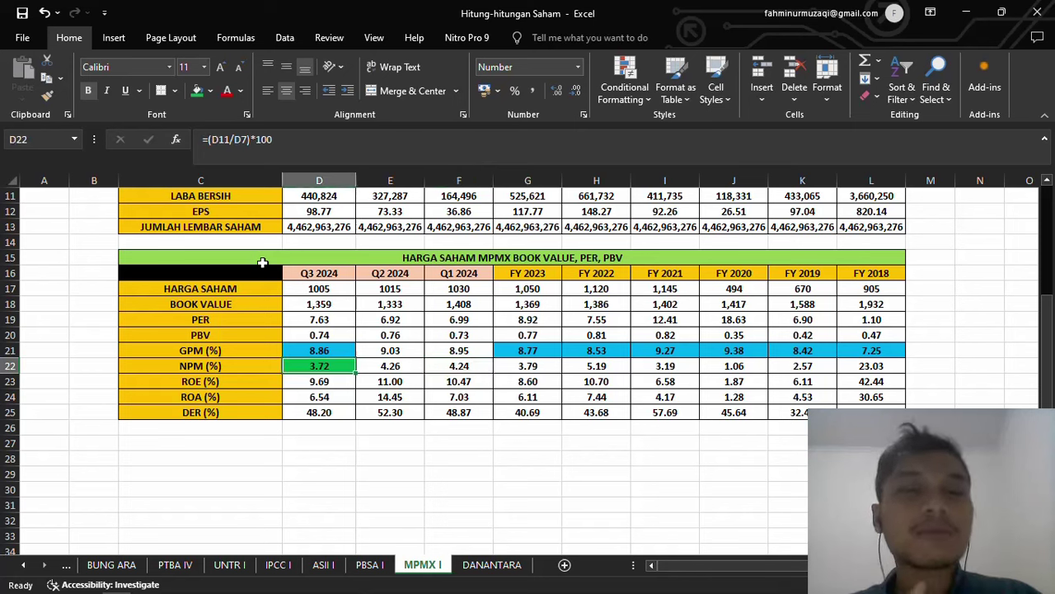
key(Right)
key(Right)
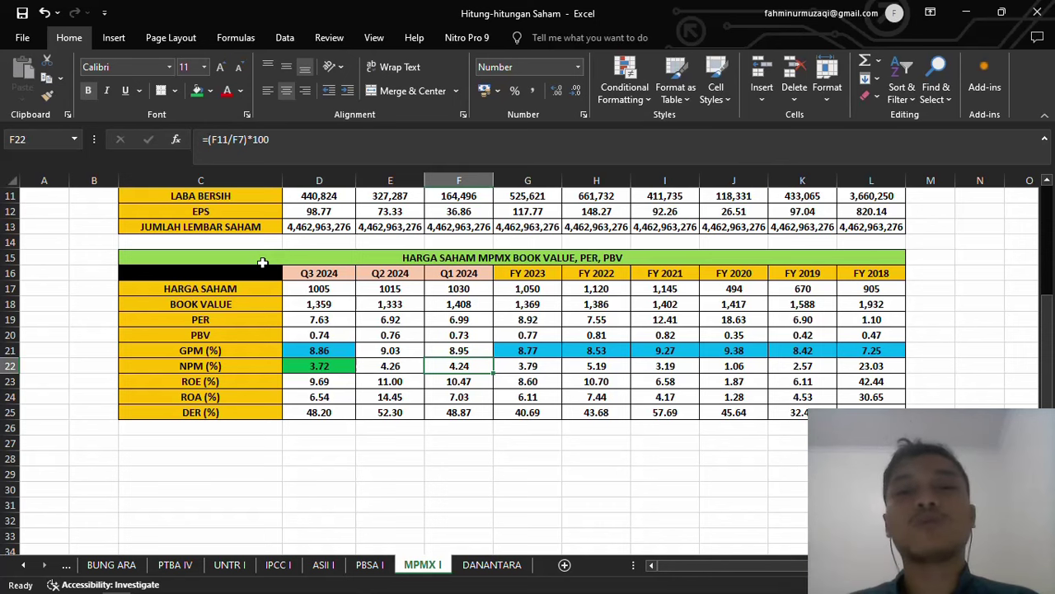
key(Left)
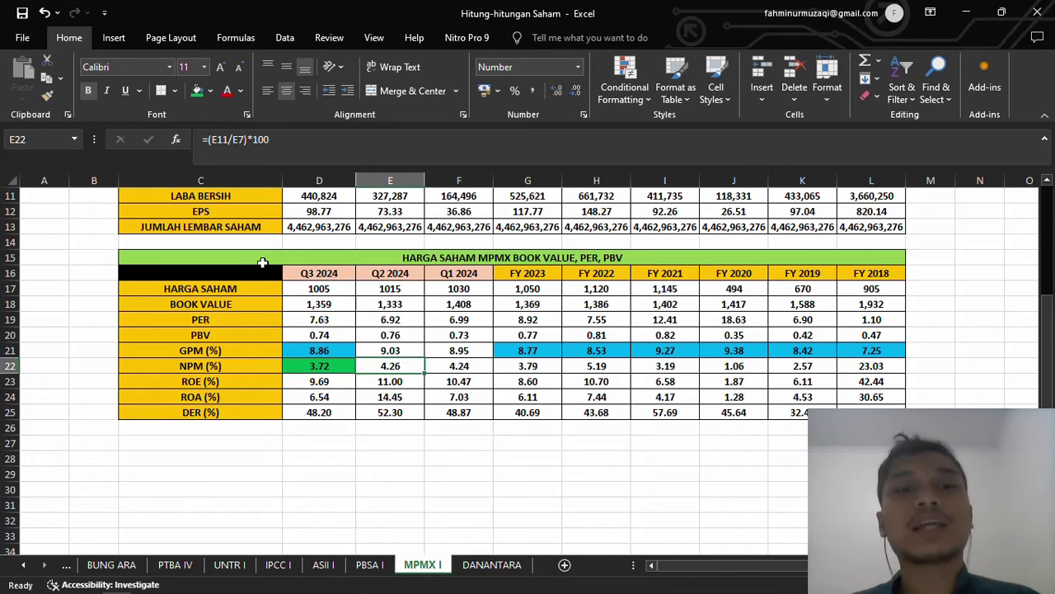
Step: Switch to the Q3 2024 report in Firefox and read the profit or loss statement down to the share of (loss) profit of associates
key(Left)
key(alt+Tab)
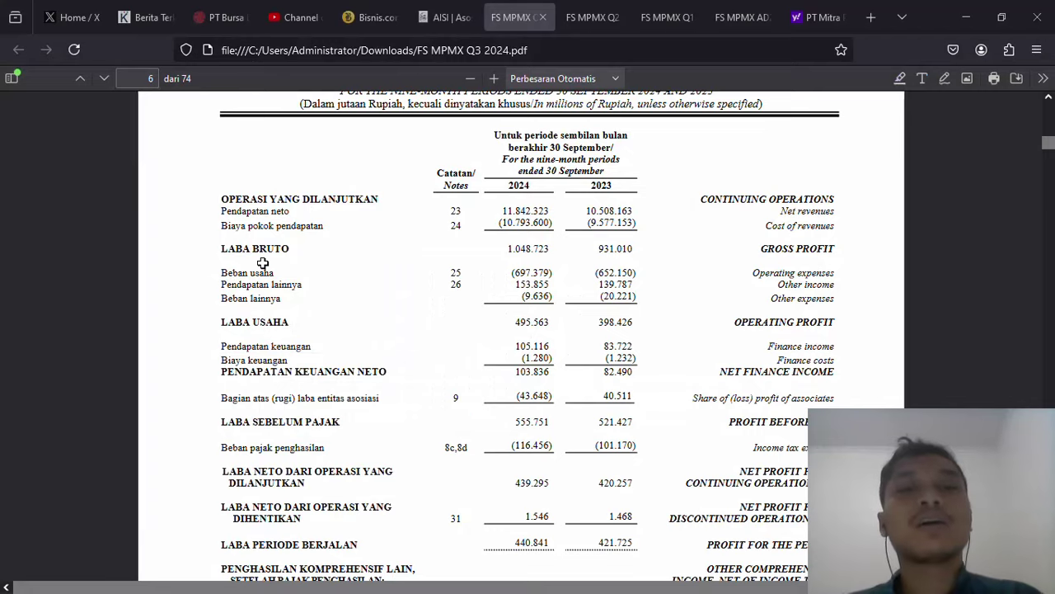
scroll(263, 266, down, 1)
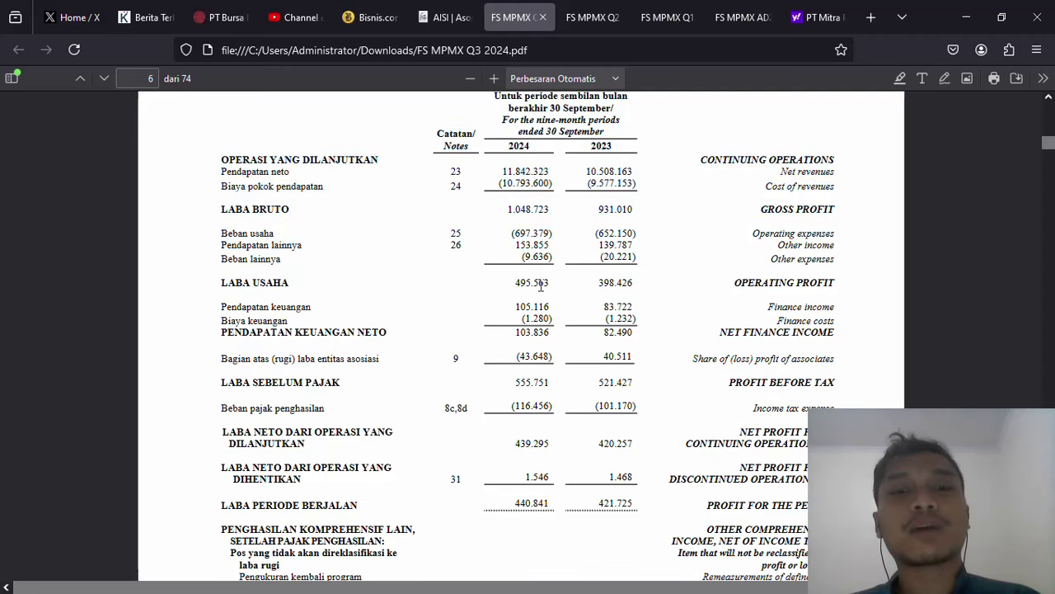
scroll(541, 306, down, 1)
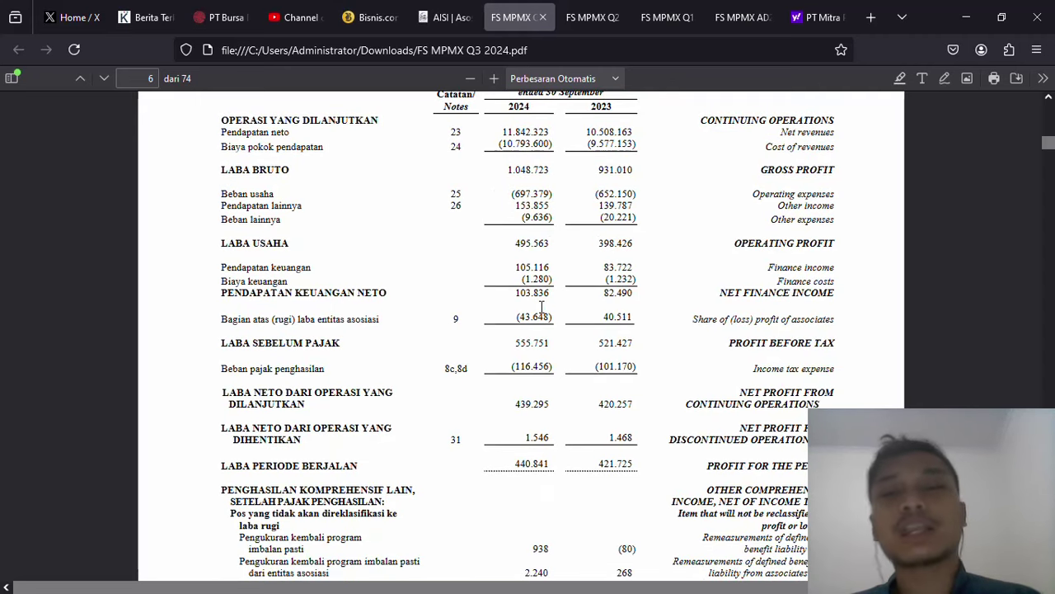
scroll(541, 306, down, 1)
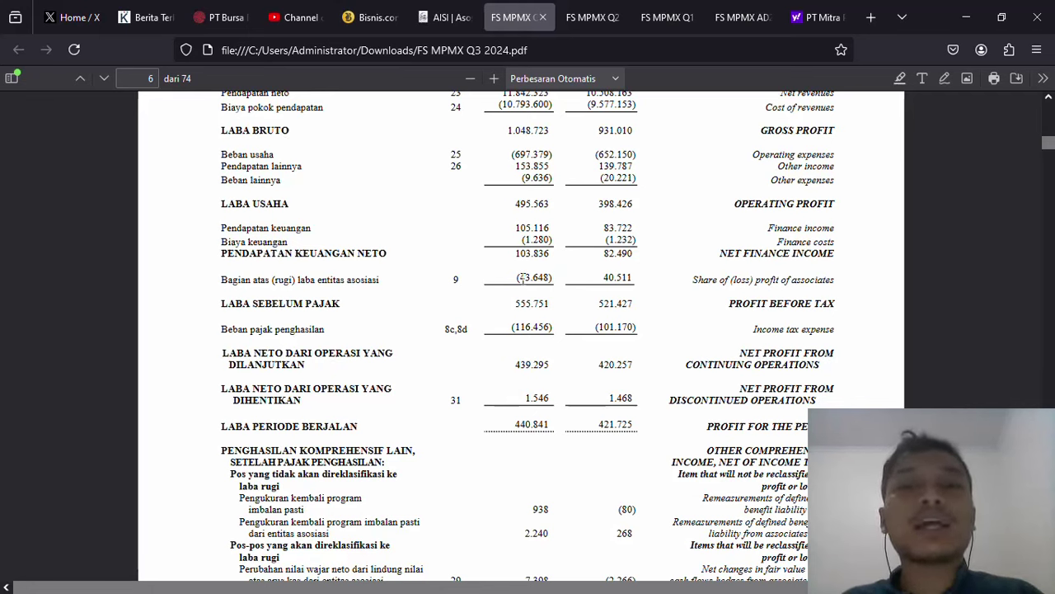
Step: Open the Q2 2024 report and find the six-month profit or loss statement on page 6
click(566, 29)
scroll(1052, 231, down, 15)
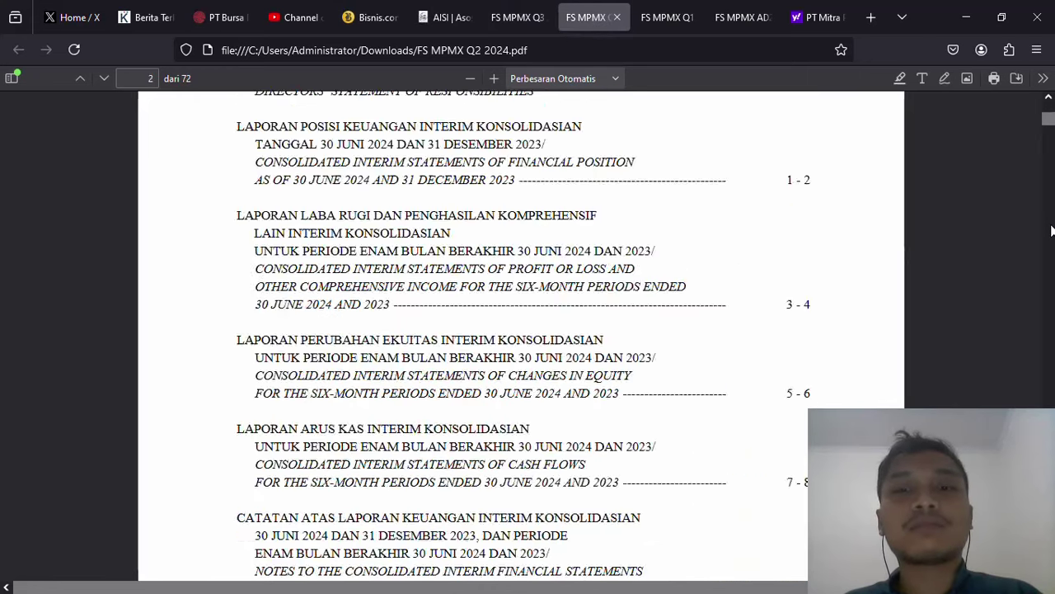
scroll(1051, 231, down, 20)
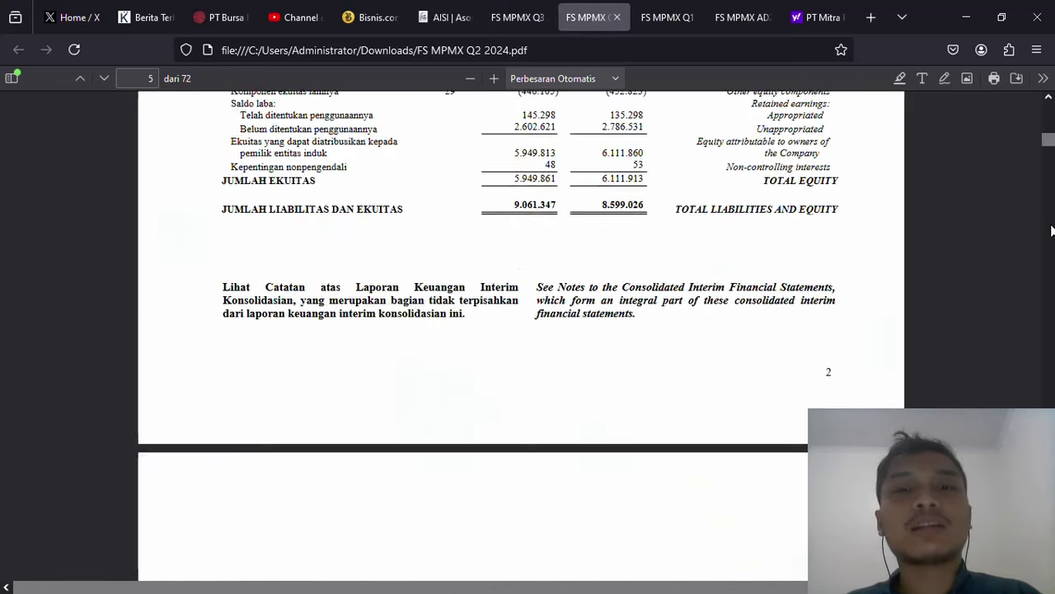
scroll(1051, 231, down, 10)
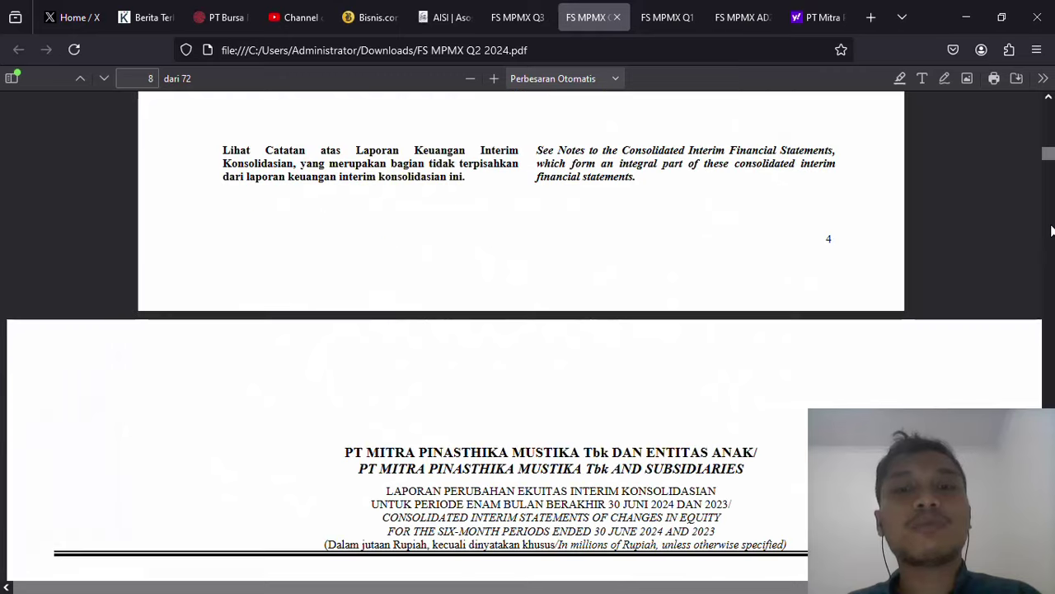
scroll(1049, 157, up, 5)
scroll(1051, 143, up, 10)
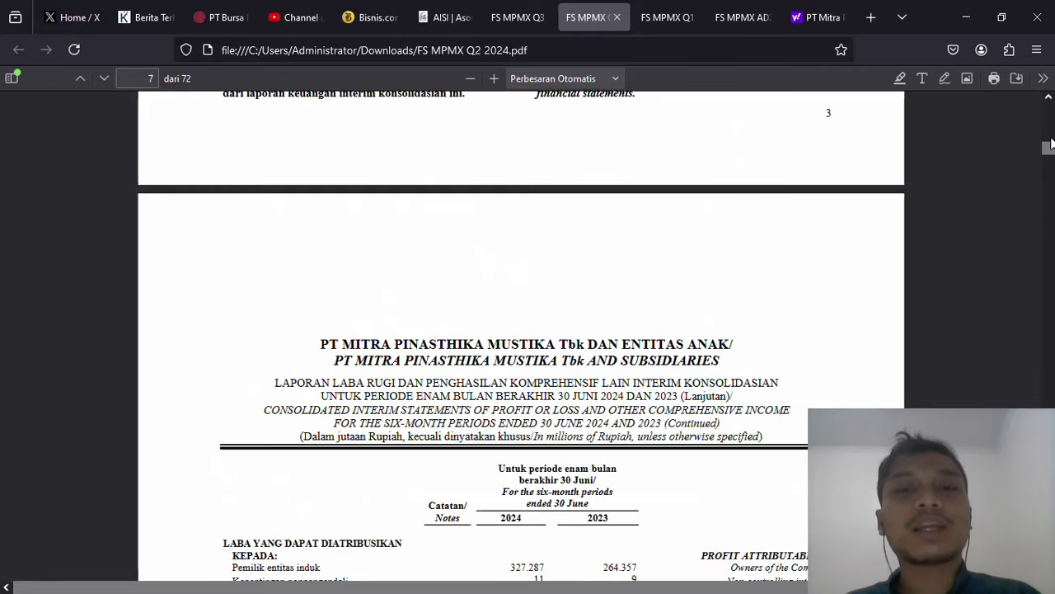
scroll(1052, 143, up, 3)
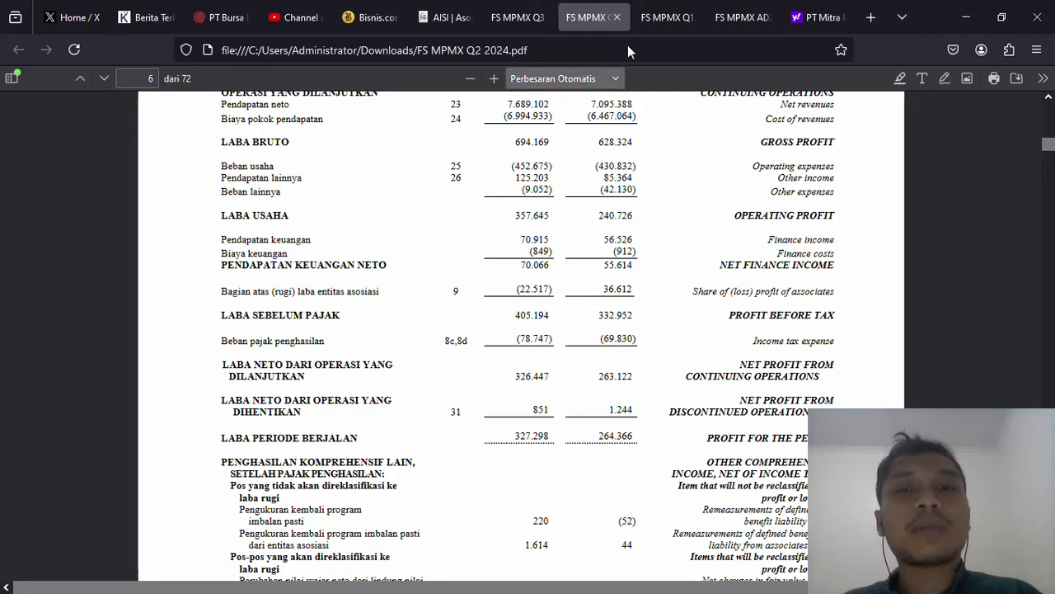
Step: Compare the share of (loss) profit of associates in the Q1 2024 report with the Q2 and Q3 2024 statements
click(657, 20)
scroll(689, 243, down, 7)
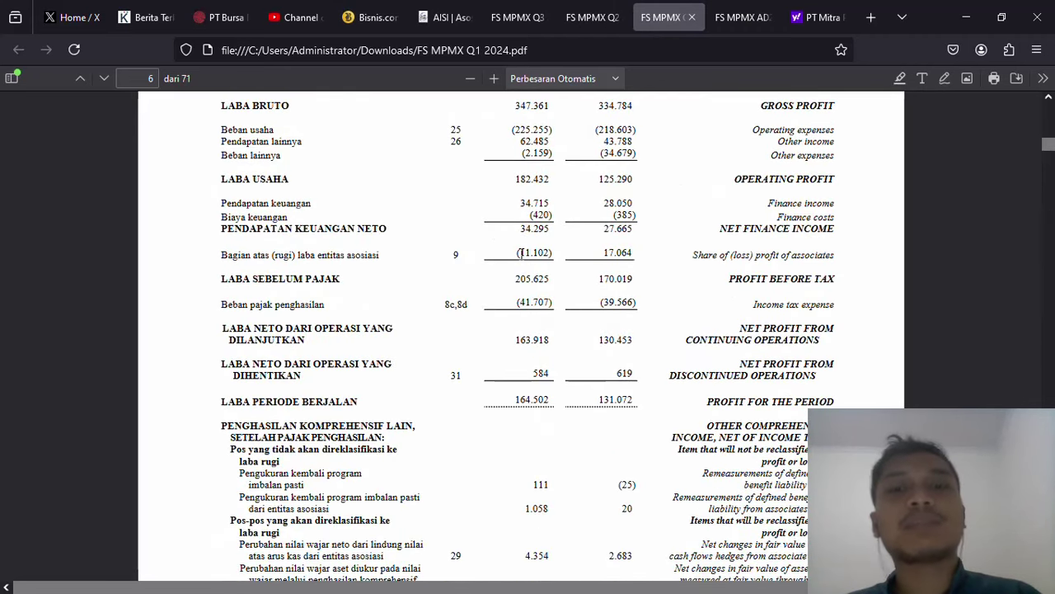
click(595, 12)
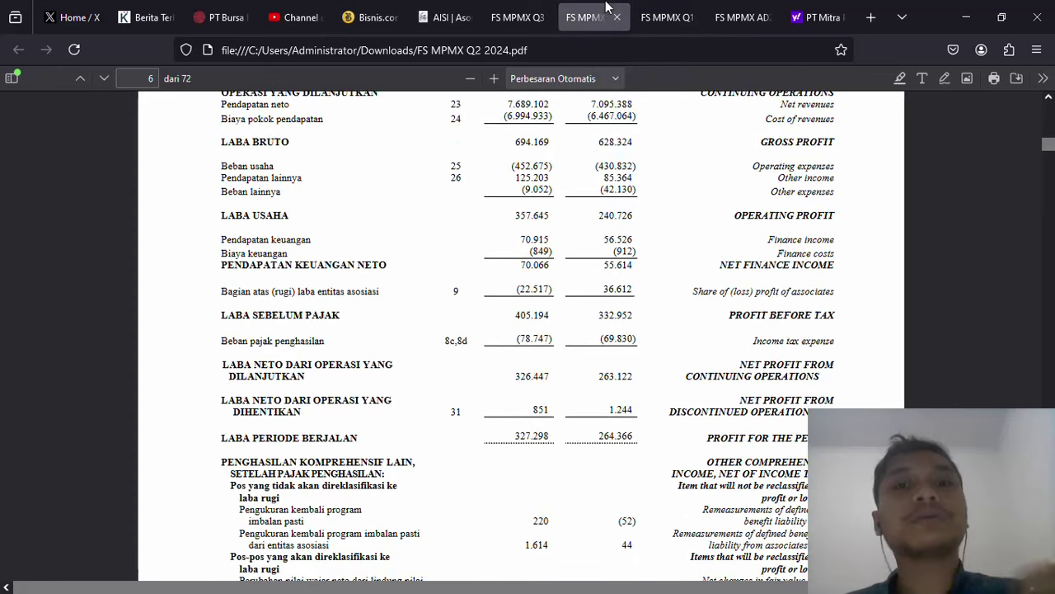
click(525, 10)
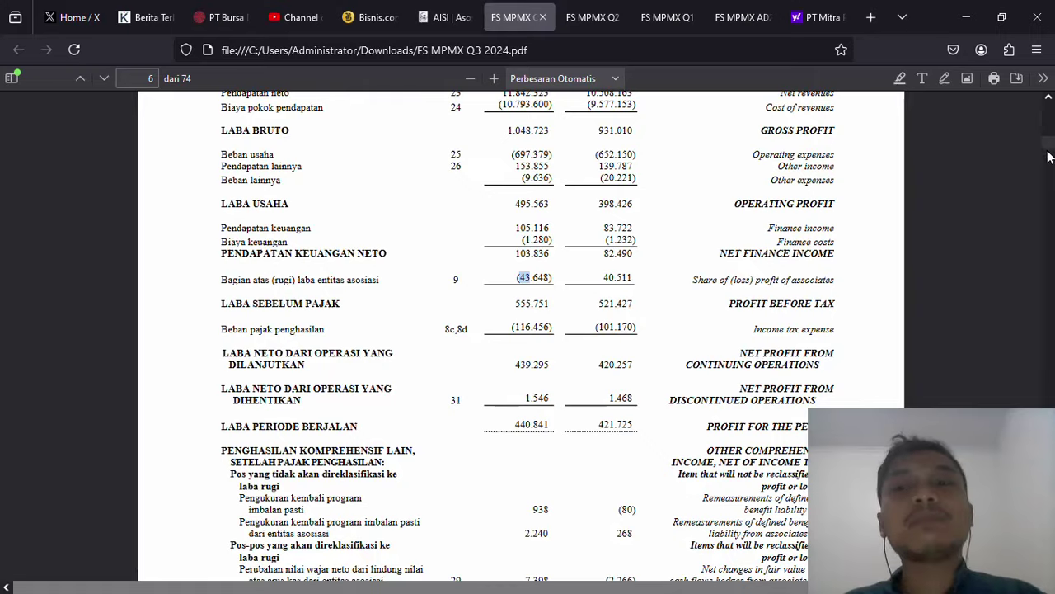
Step: Examine note 9, investments in associates, on pages 45 and 46 of the Q3 2024 report for PT JACCS's results
drag(1049, 157, 1052, 389)
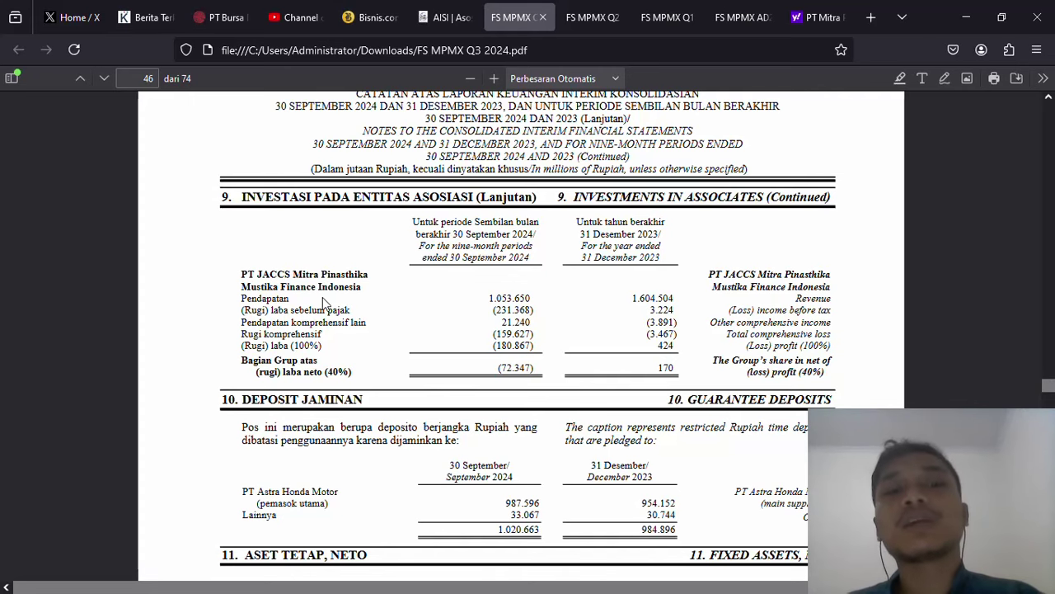
scroll(322, 300, up, 5)
scroll(322, 300, up, 4)
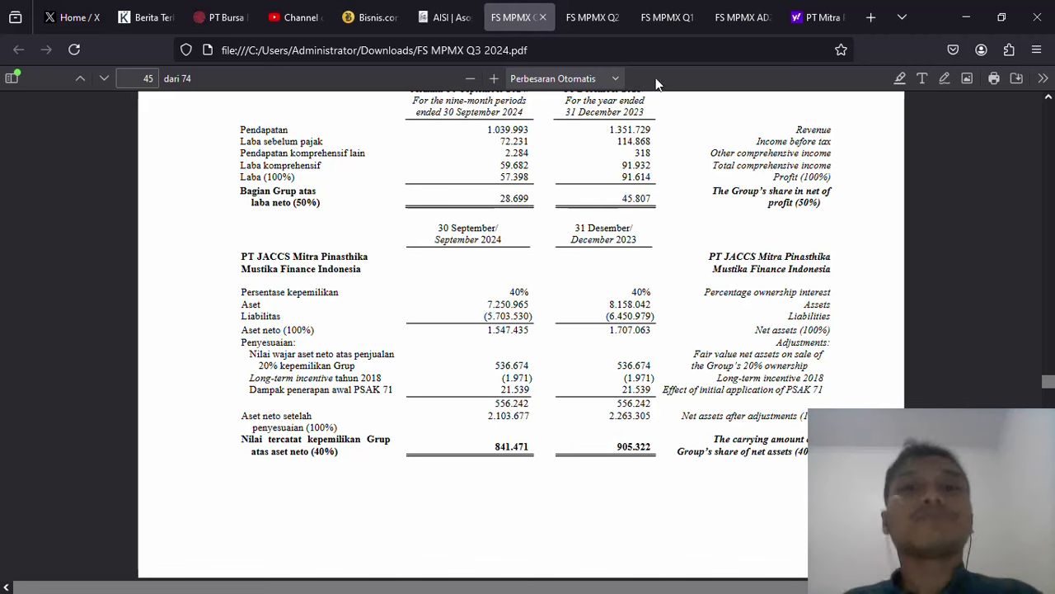
Step: In the FY 2023 report, step through the "jaccs" search matches to the PT JACCS summary on page 43
mouse_move(663, 31)
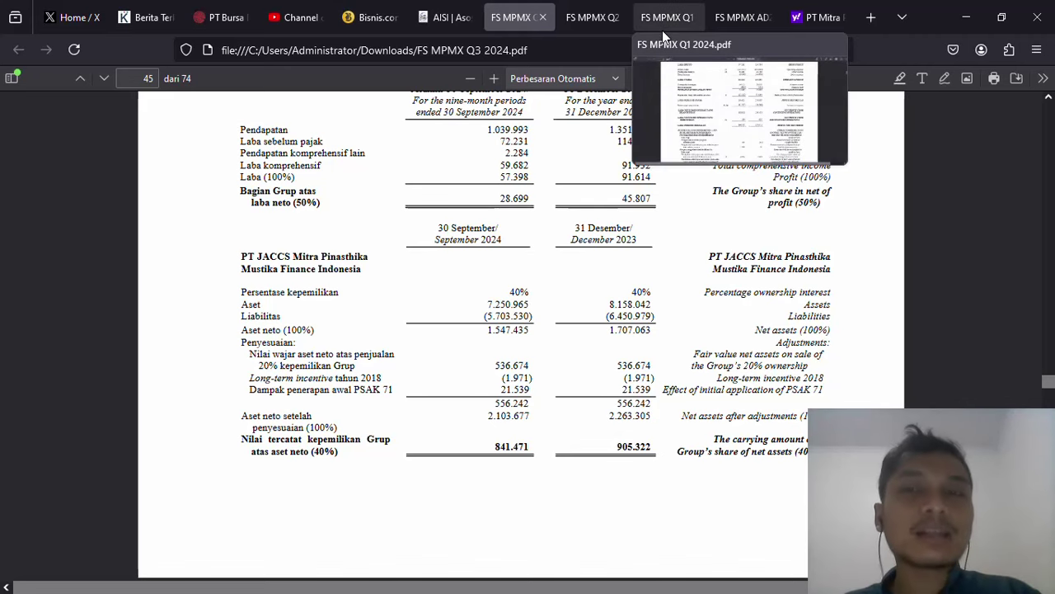
click(722, 23)
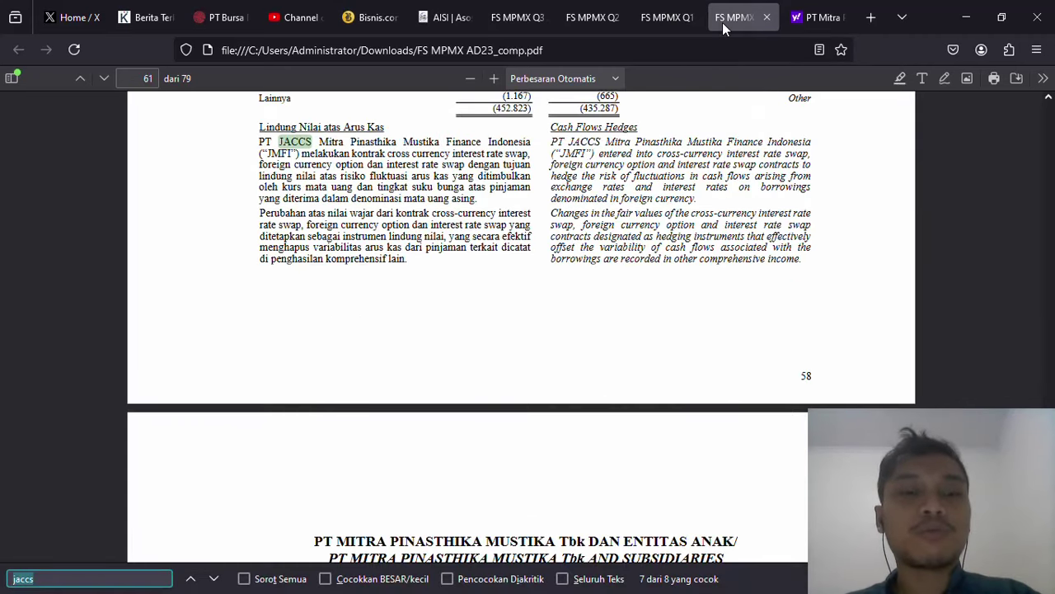
key(Return)
key(Return)
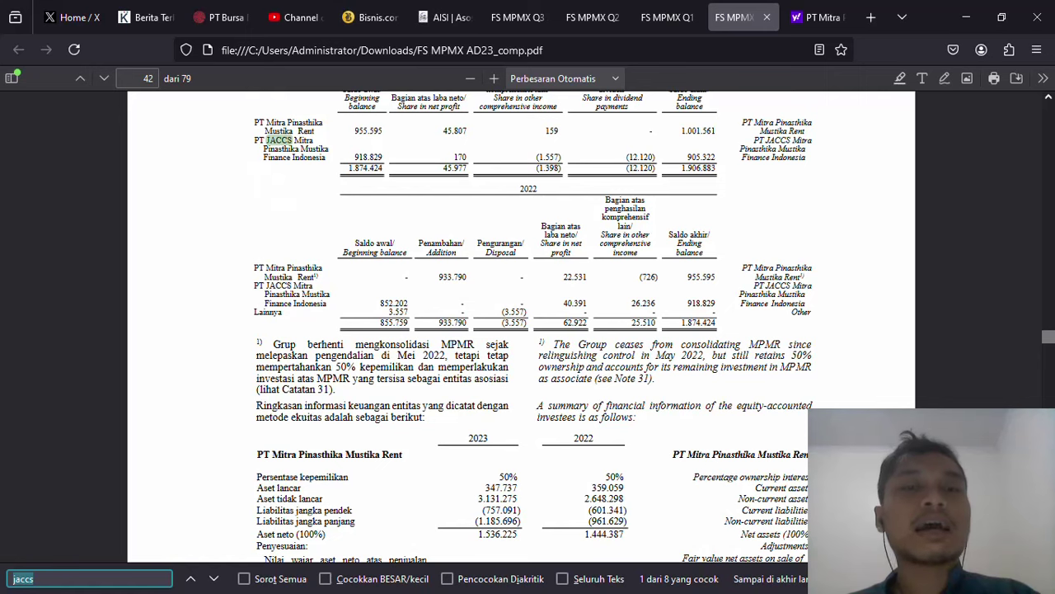
key(Return)
key(Return)
key(Return)
key(Return)
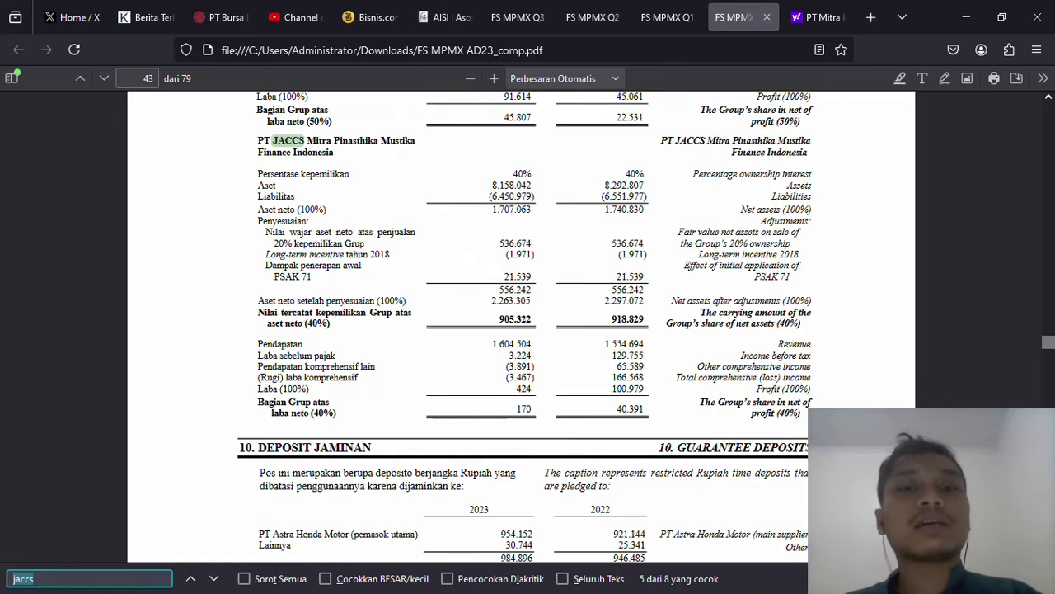
Step: Compare PT JACCS's 2023 and 2022 revenue, profit and group share in note 9, marking part of the 2023 revenue figure
click(495, 345)
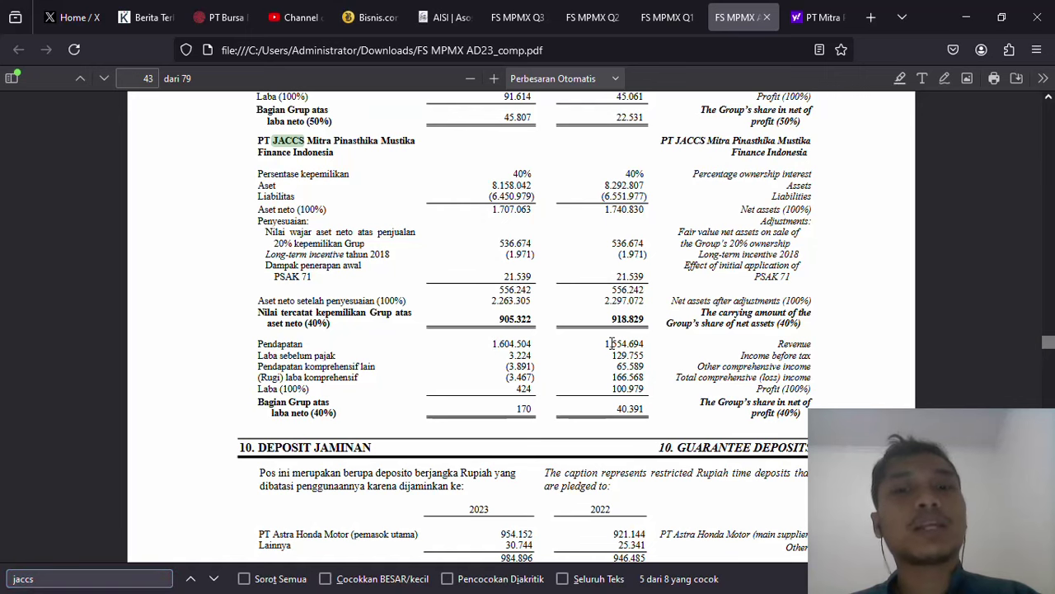
scroll(611, 344, up, 1)
scroll(612, 345, up, 4)
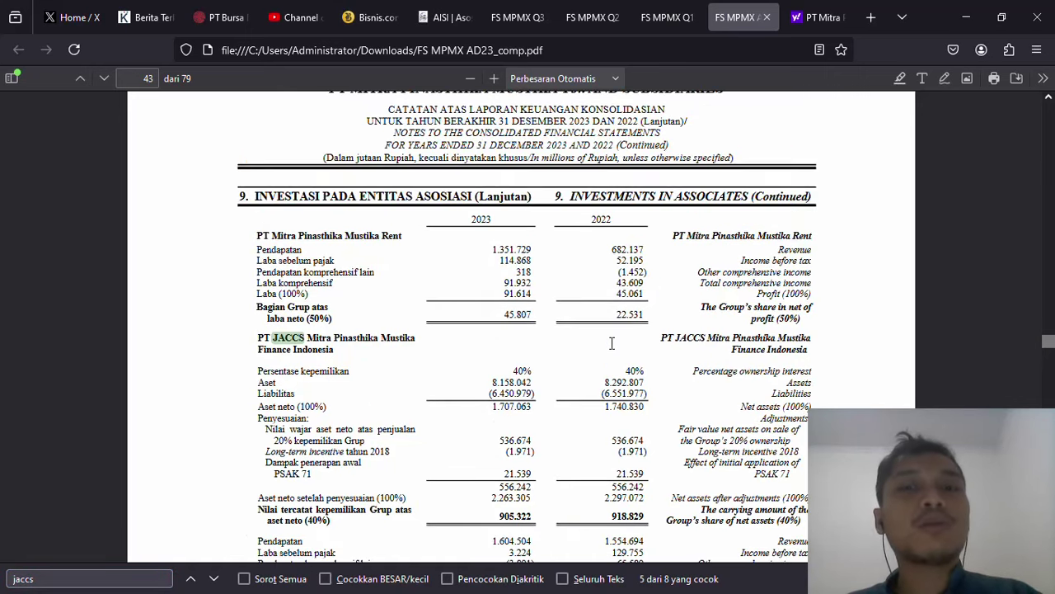
scroll(551, 215, down, 6)
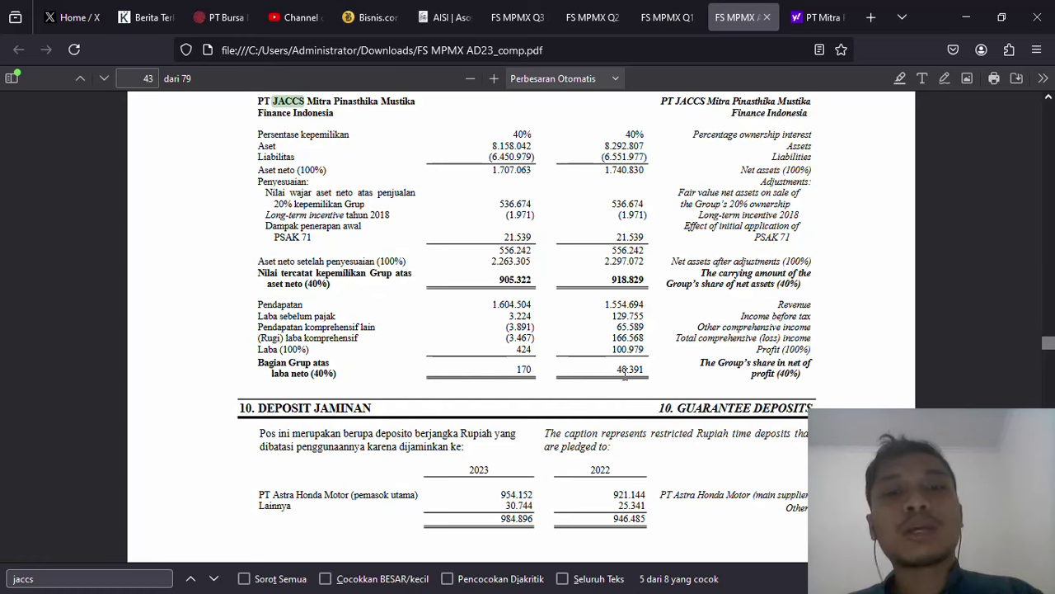
scroll(625, 373, down, 2)
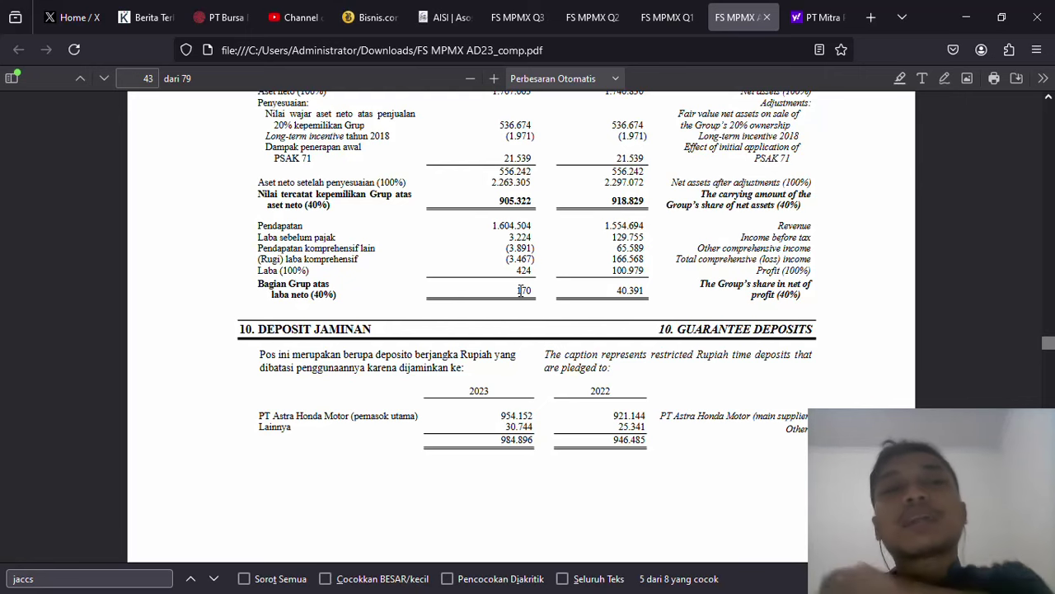
scroll(521, 290, up, 6)
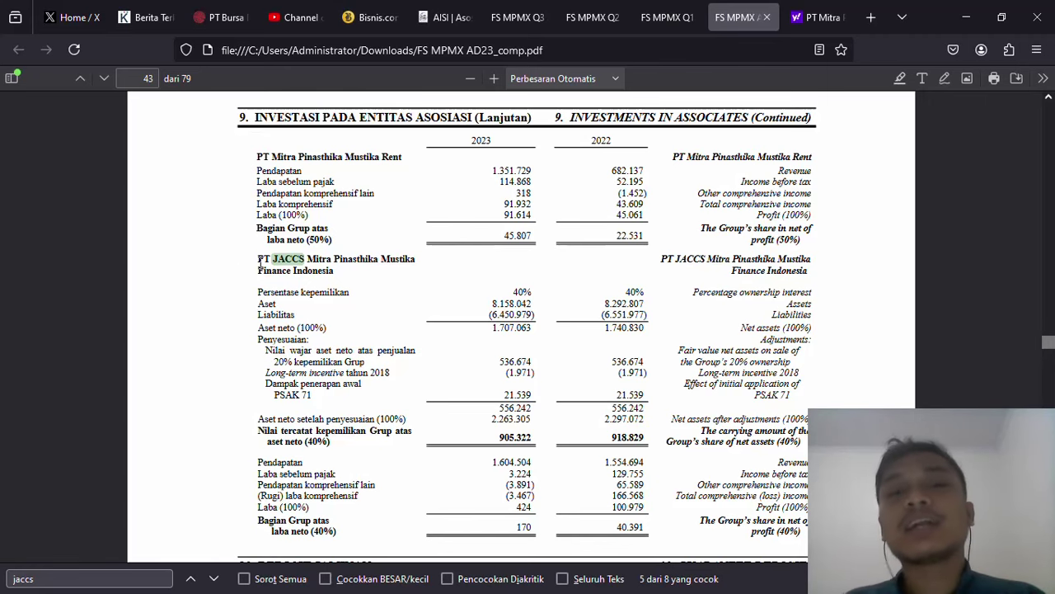
scroll(260, 262, down, 3)
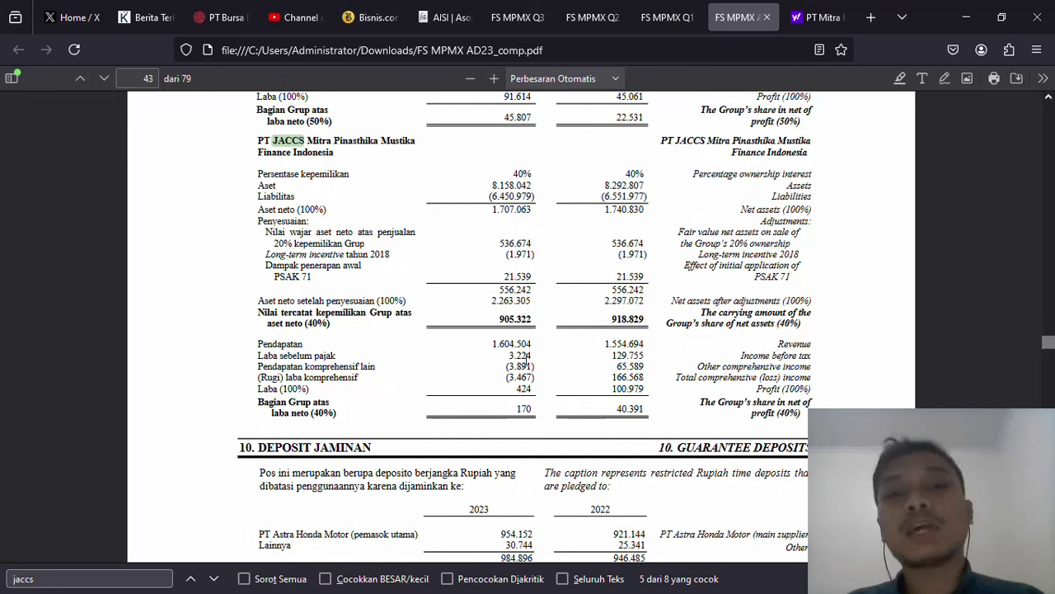
drag(514, 345, 498, 345)
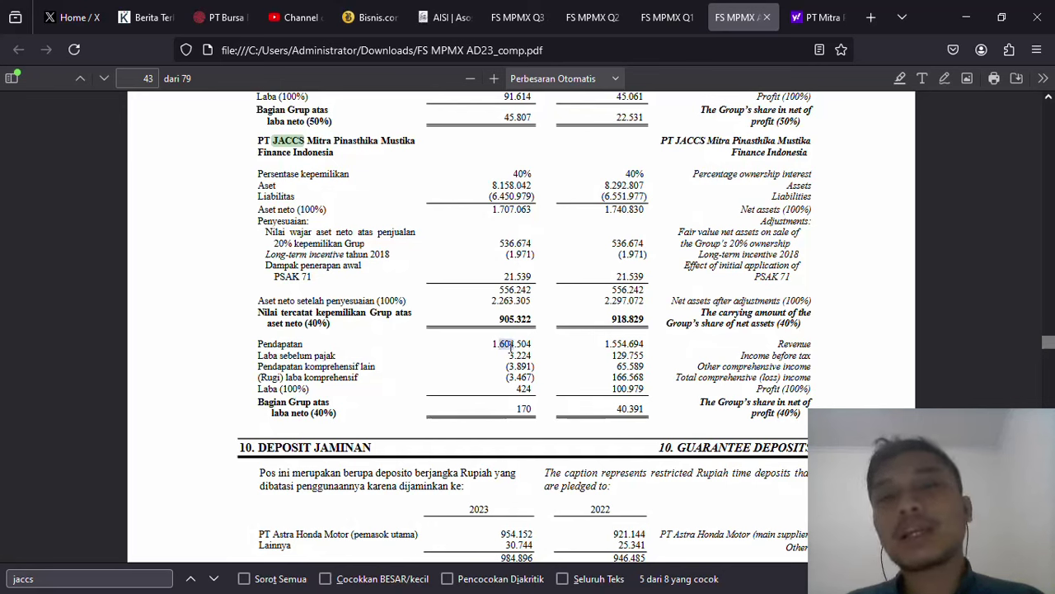
Step: Return to the Q3 2024 report and locate PT JACCS's nine-month results on page 46
click(512, 8)
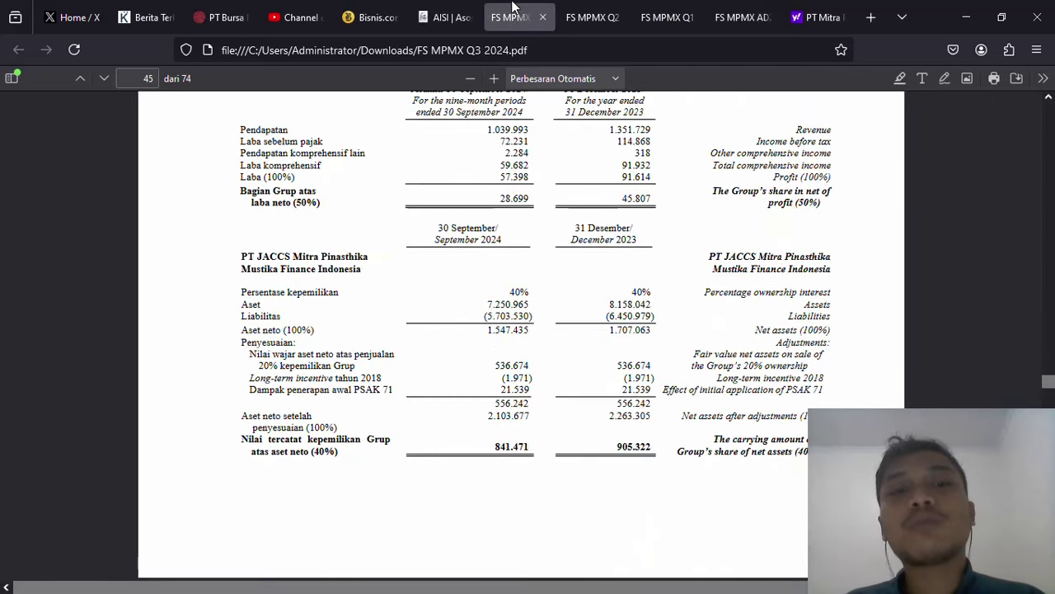
key(Up)
key(Up)
key(Up)
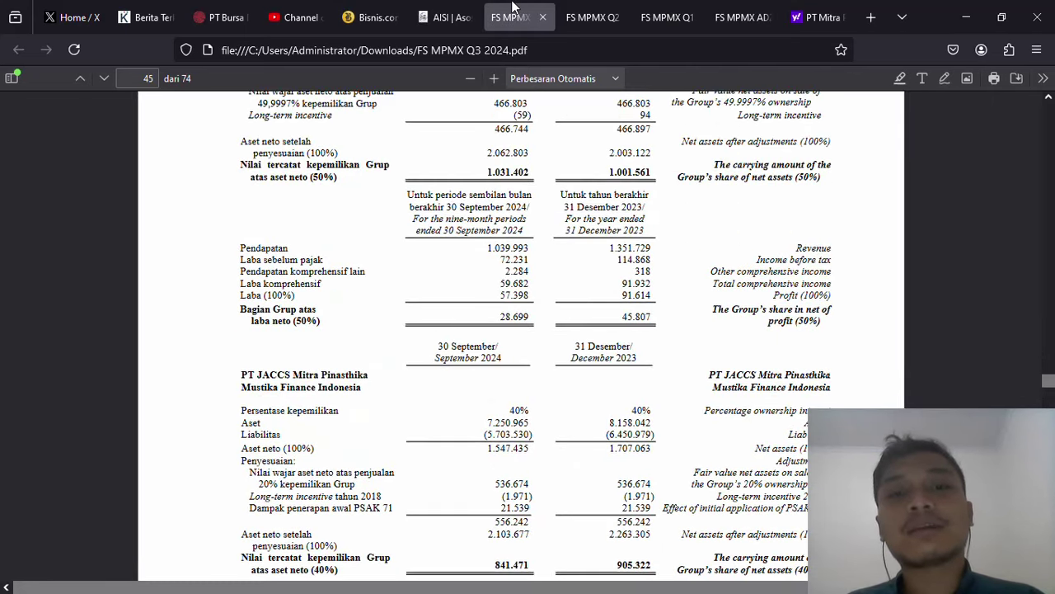
key(Down)
key(Down)
key(Down)
key(Down)
key(Down)
key(Down)
key(Down)
key(Down)
key(Down)
key(Down)
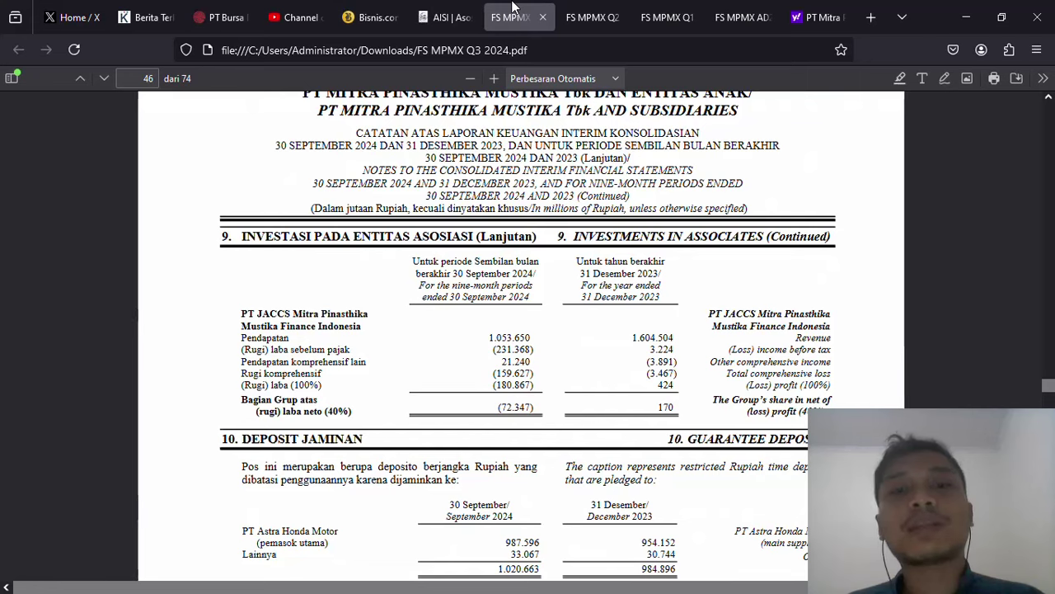
key(Down)
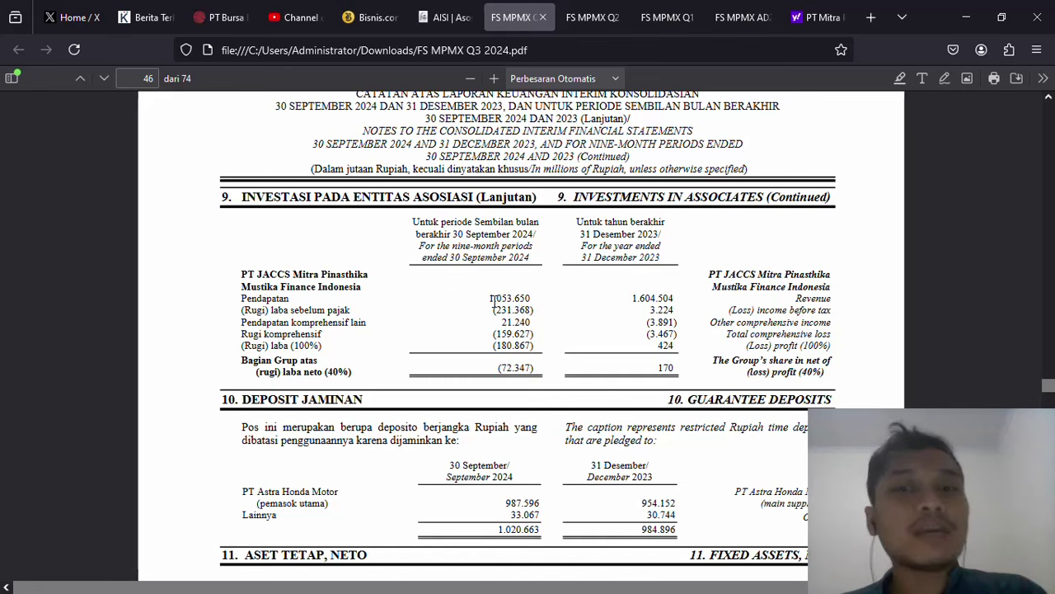
Step: Examine PT JACCS's nine-month 2024 revenue against its full-year 2023 revenue, briefly marking part of the 2024 figure
scroll(624, 319, down, 2)
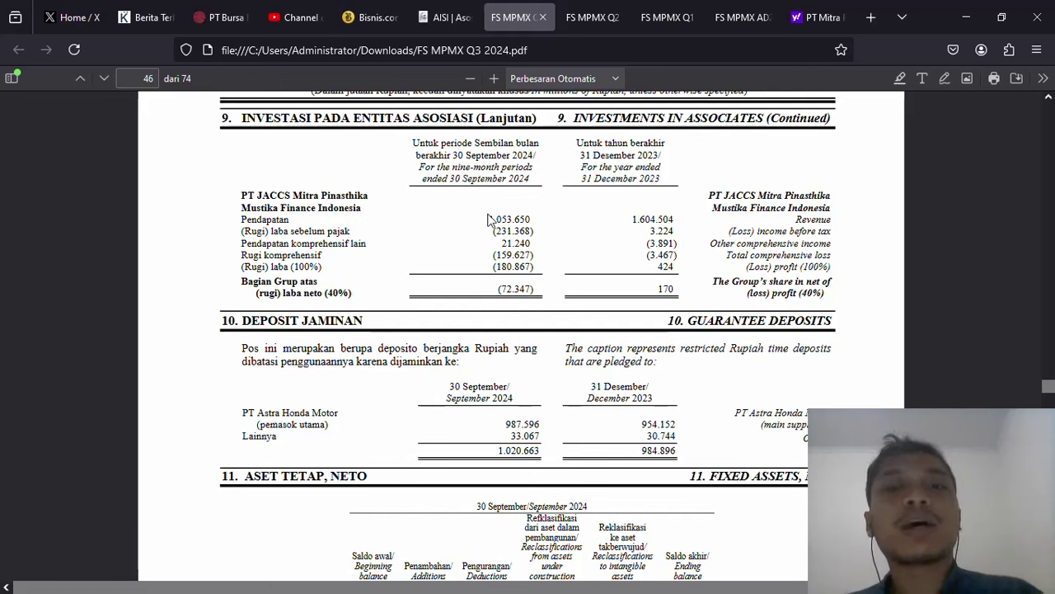
drag(495, 221, 501, 225)
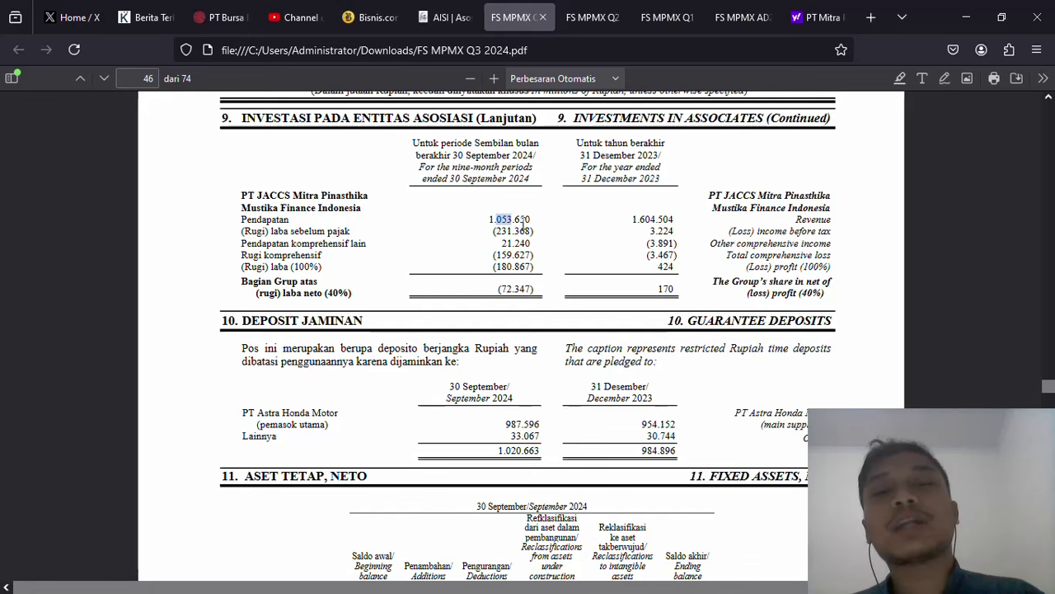
click(521, 224)
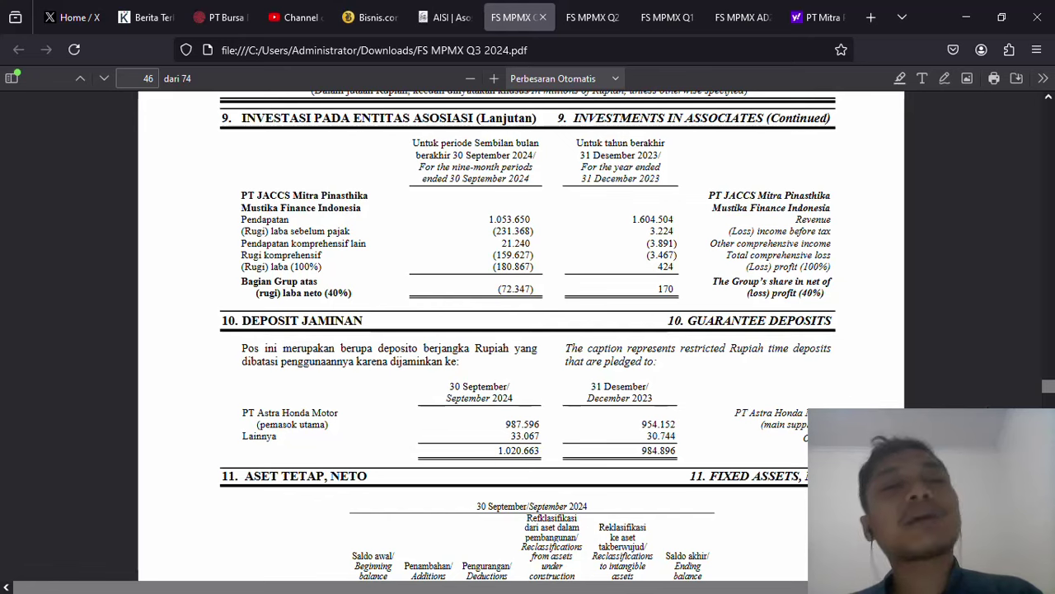
key(alt+Tab)
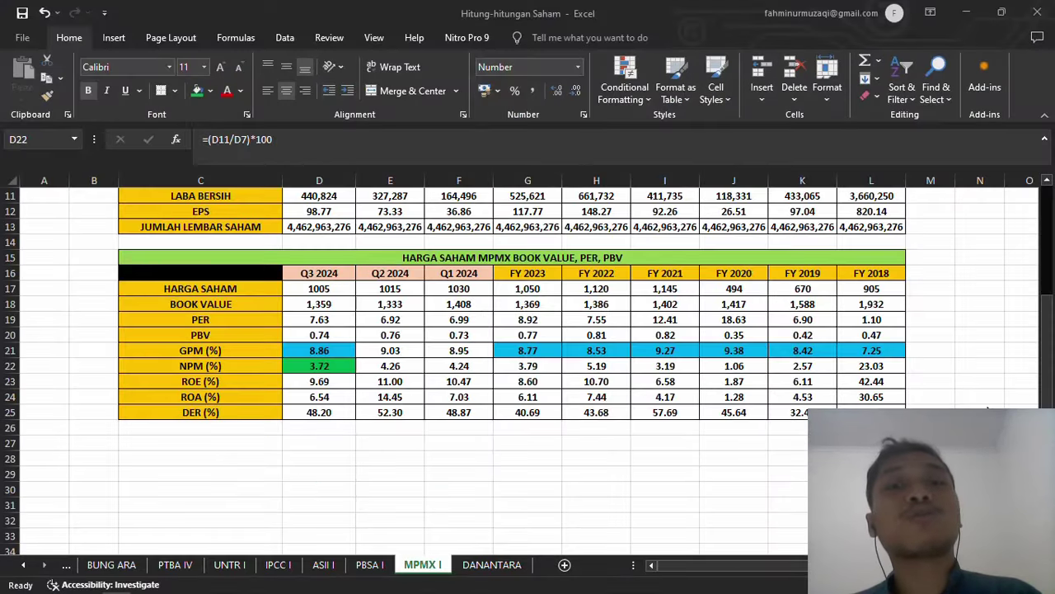
key(alt+Tab)
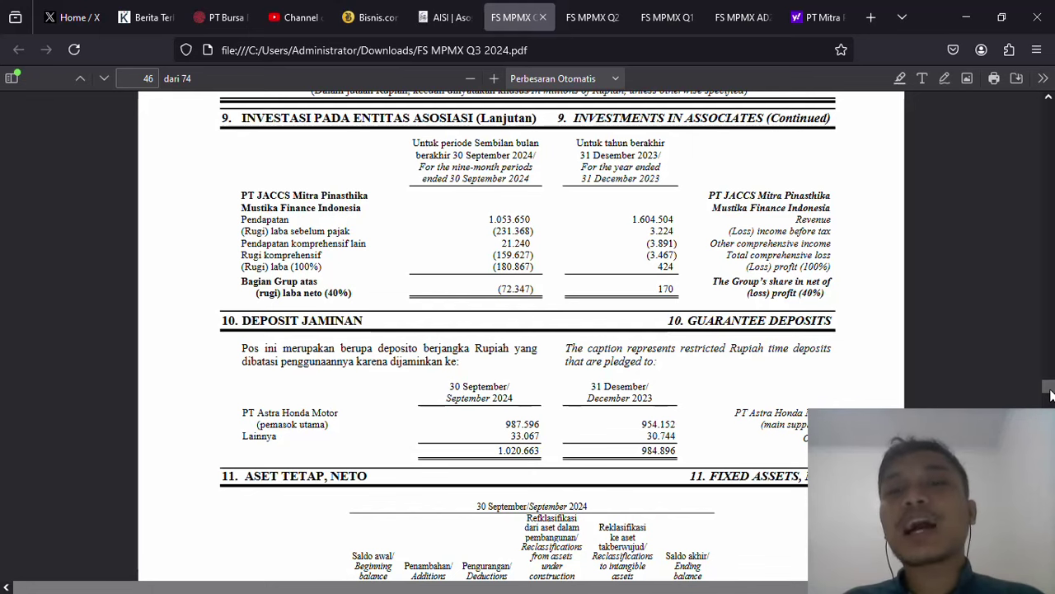
key(super)
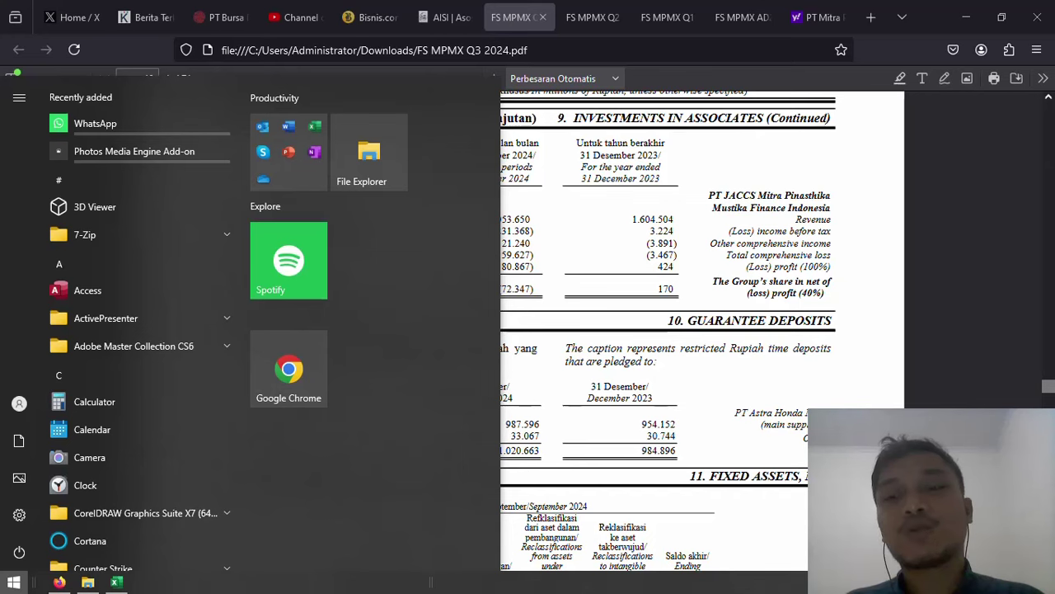
key(super)
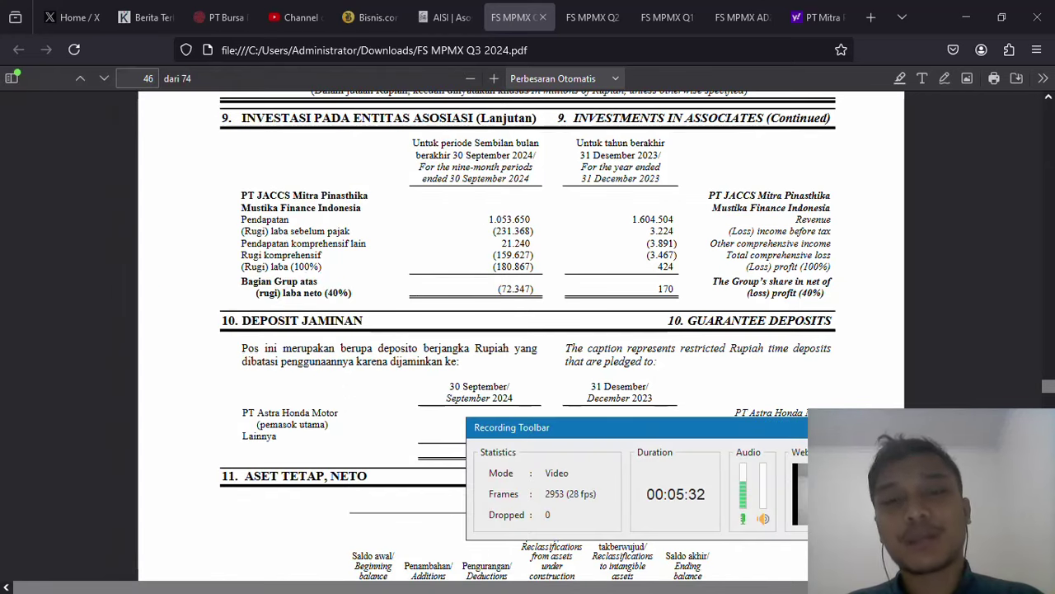
key(super)
key(super)
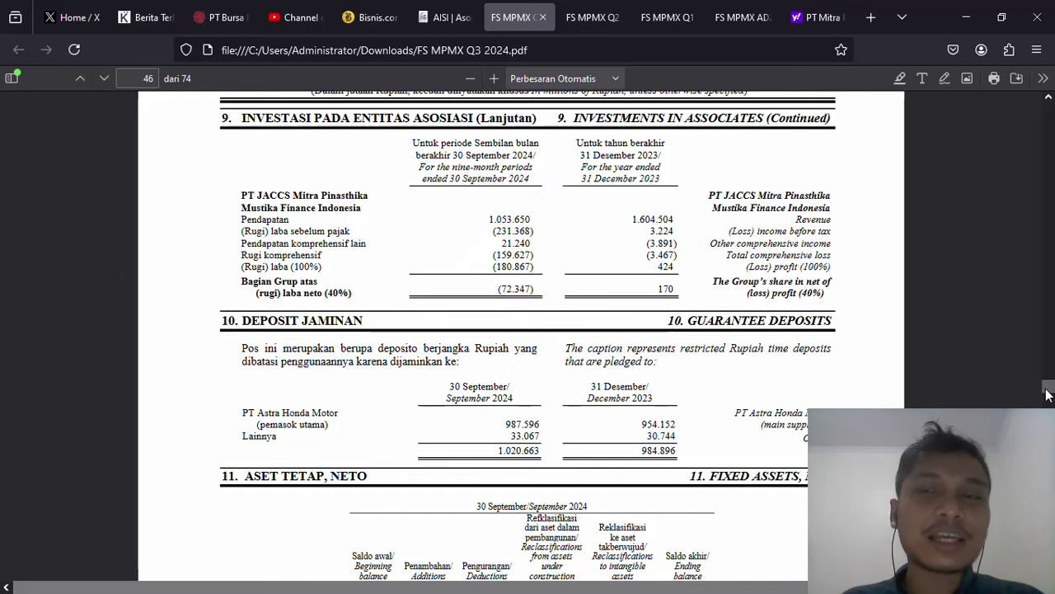
Step: Leave the Q3 2024 report and view MPMX's five-year share price chart on Yahoo Finance
drag(1048, 388, 1048, 267)
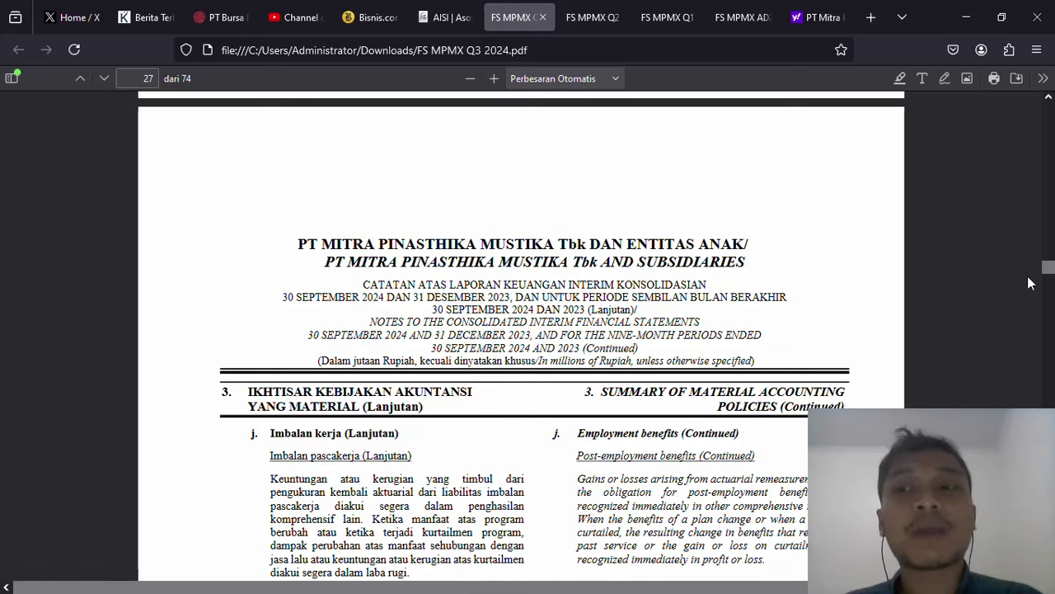
key(alt+Tab)
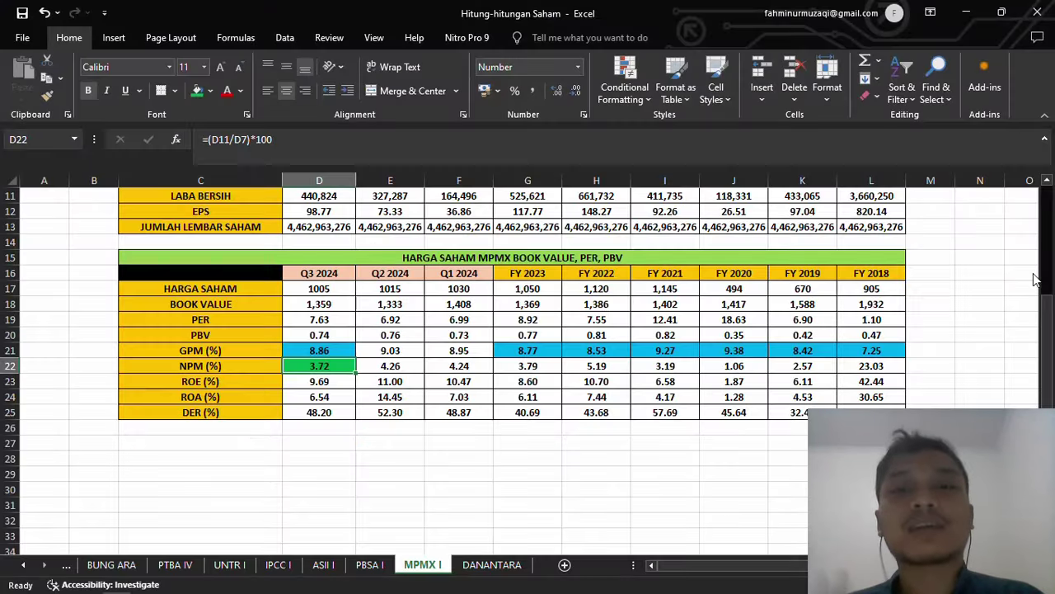
key(alt+Tab)
click(797, 9)
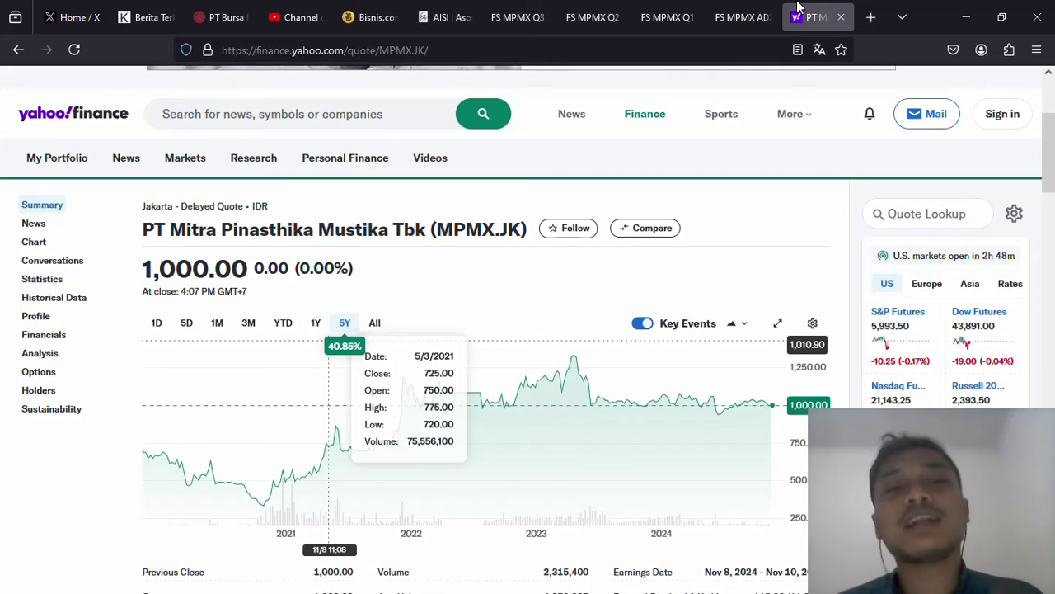
Step: Return to Excel and review MPMX's financial figures from the start of the sheet, briefly rechecking the Yahoo Finance price chart
key(alt+Tab)
key(Up)
key(Up)
key(Up)
key(Up)
key(Up)
key(Up)
key(Up)
key(Up)
key(Up)
key(Up)
key(Up)
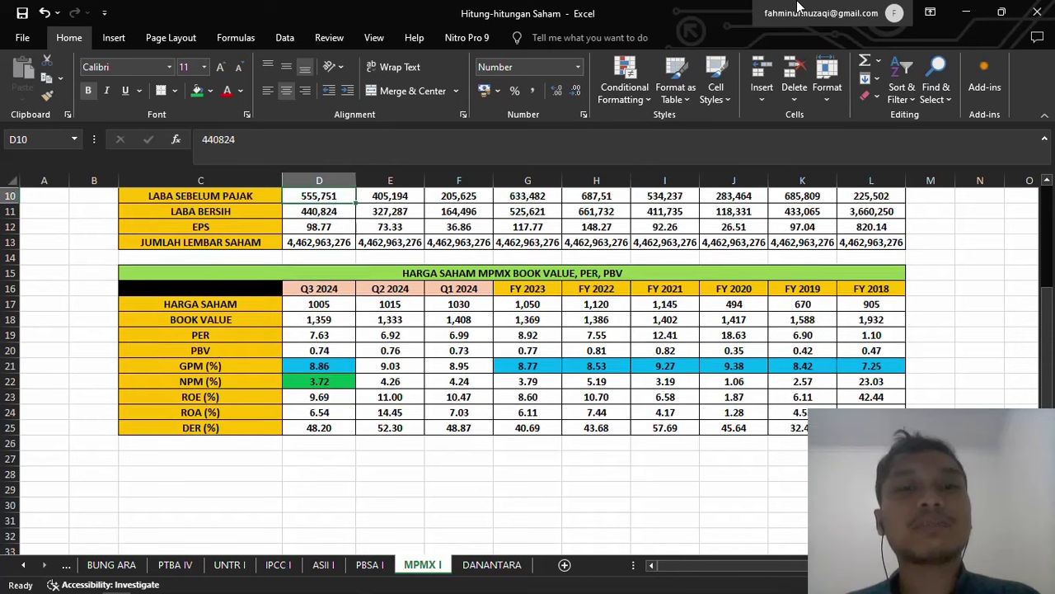
key(Up)
key(Up)
key(Up)
key(Up)
key(Up)
key(Up)
key(Up)
key(Up)
key(Up)
key(Up)
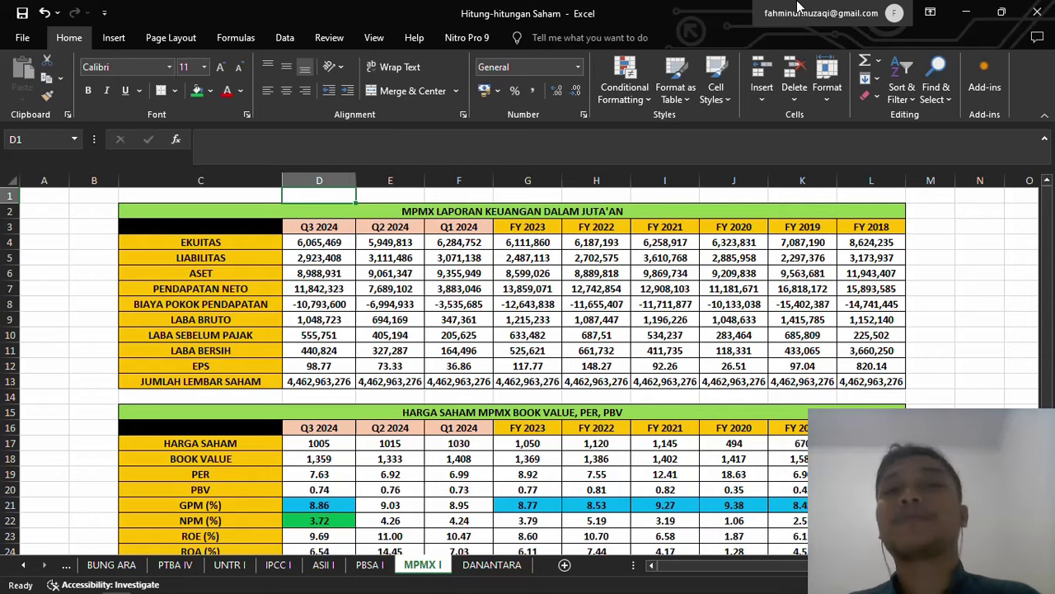
key(alt+Tab)
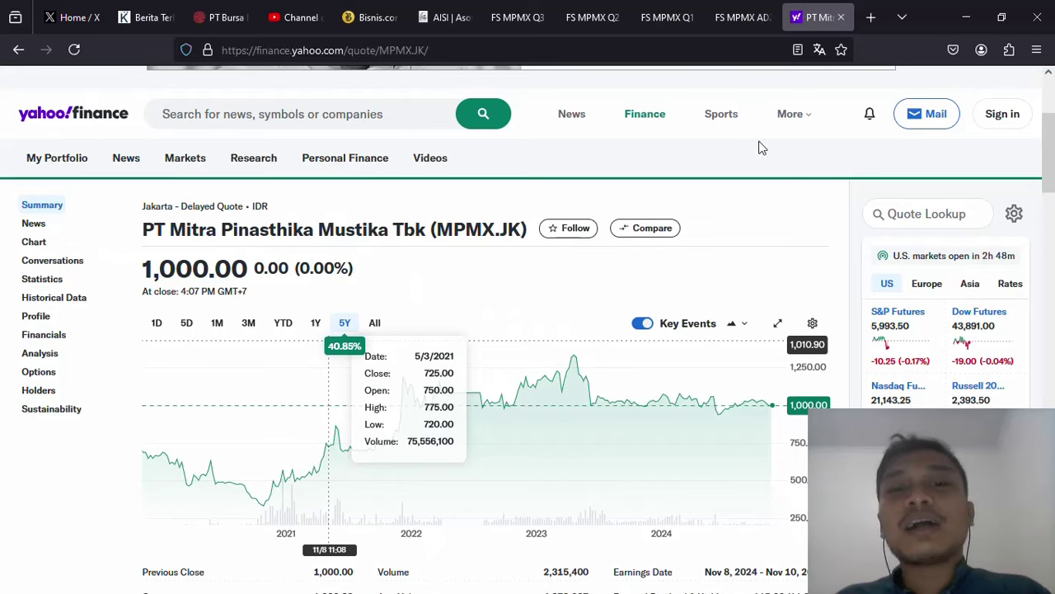
key(alt+Tab)
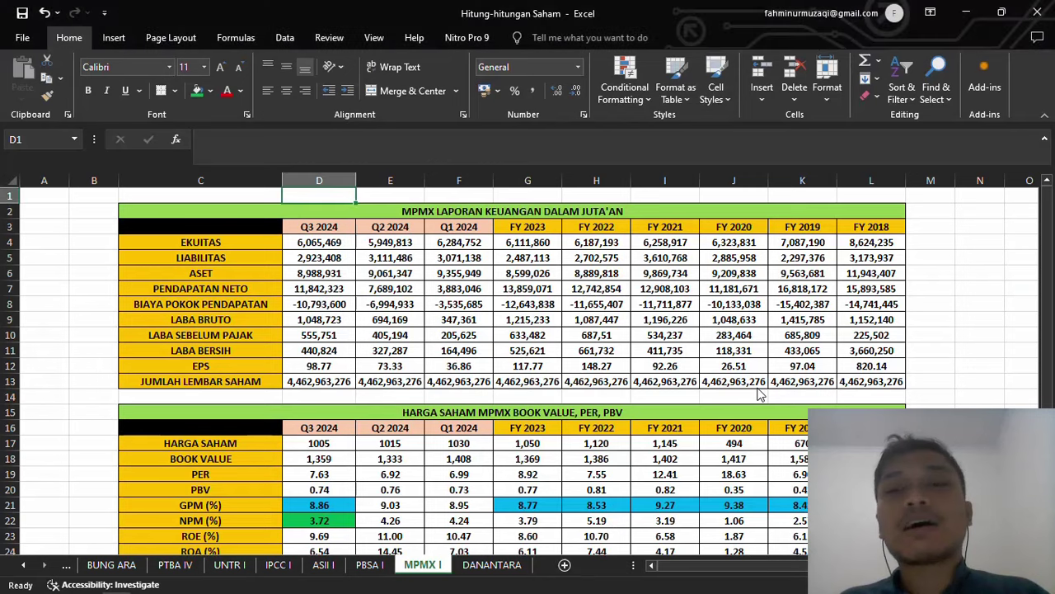
Step: Enter the prices 900 in N3 and 800 in N4 beside the financial table, with the second one right-aligned and not bold
click(954, 233)
text(900)
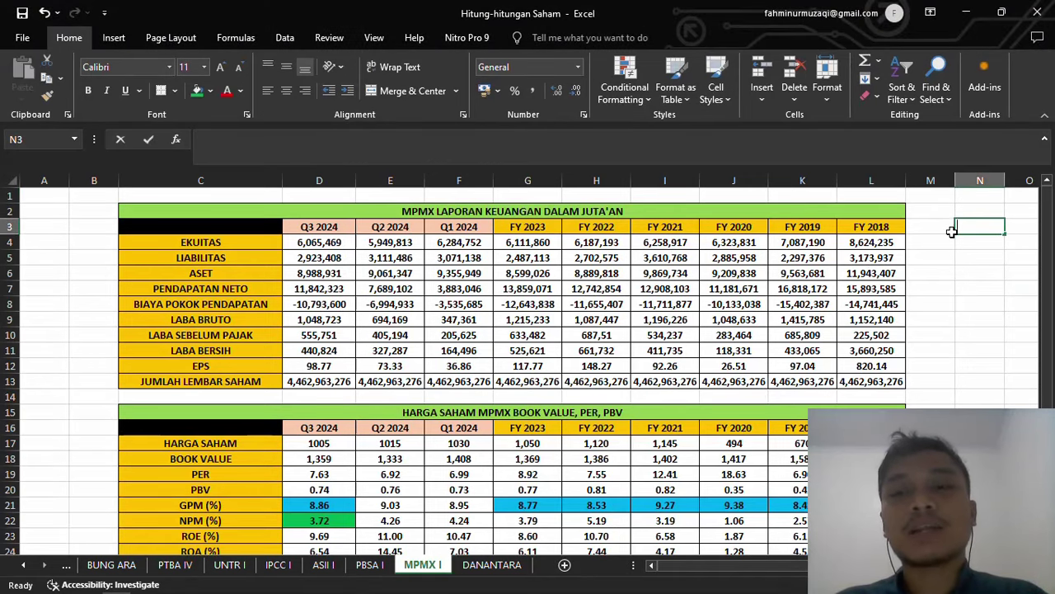
key(Return)
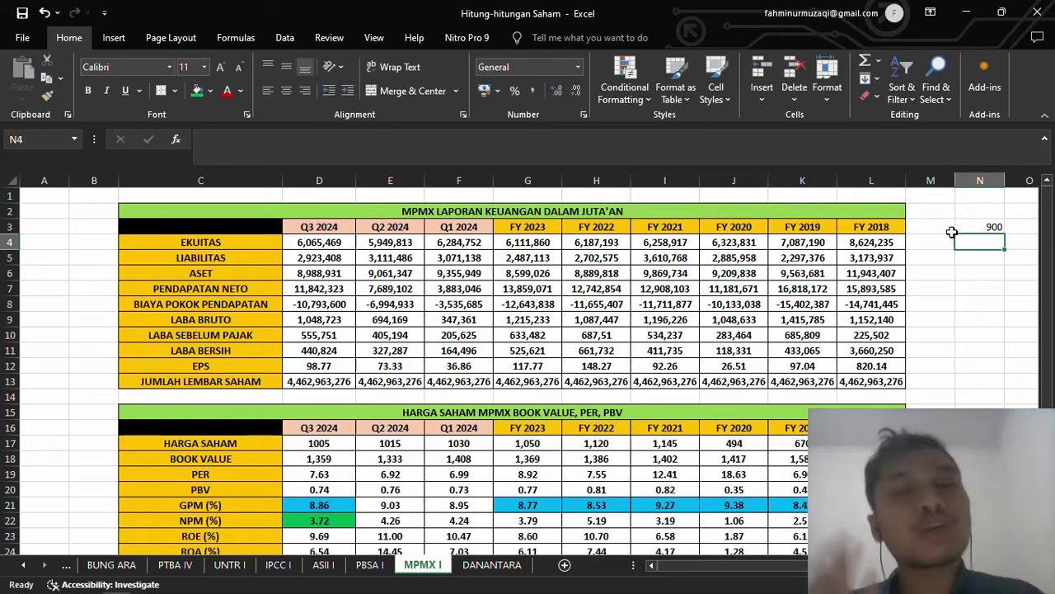
text(800)
key(ctrl+Return)
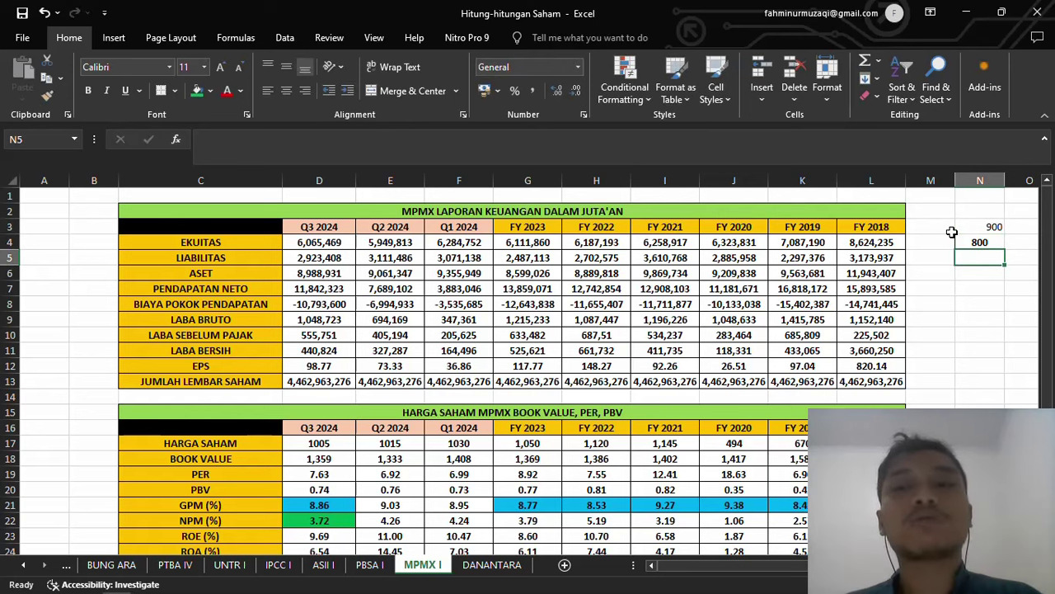
click(304, 90)
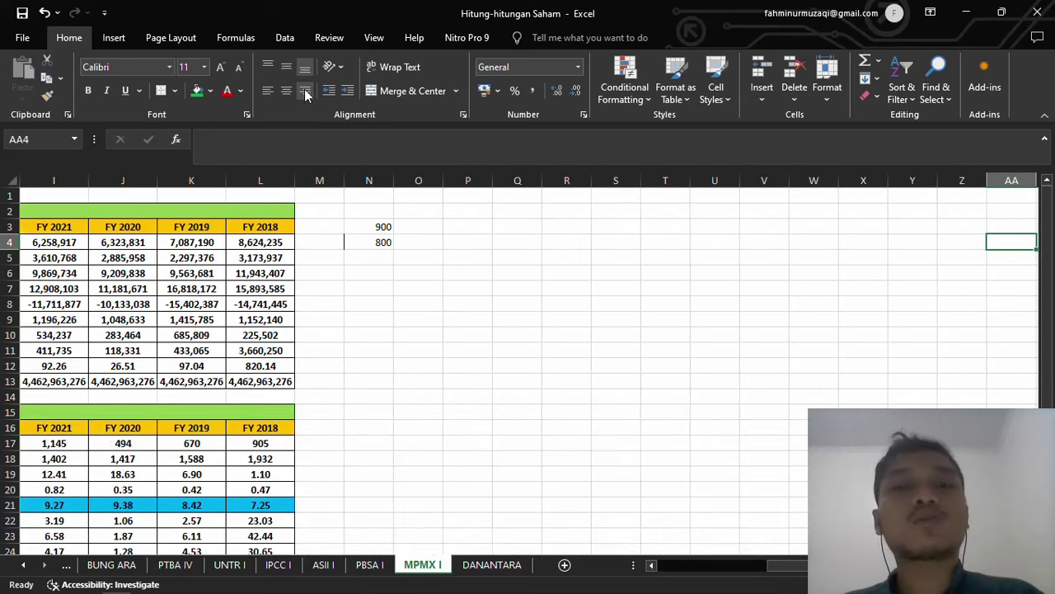
key(alt+Tab)
key(alt+Tab)
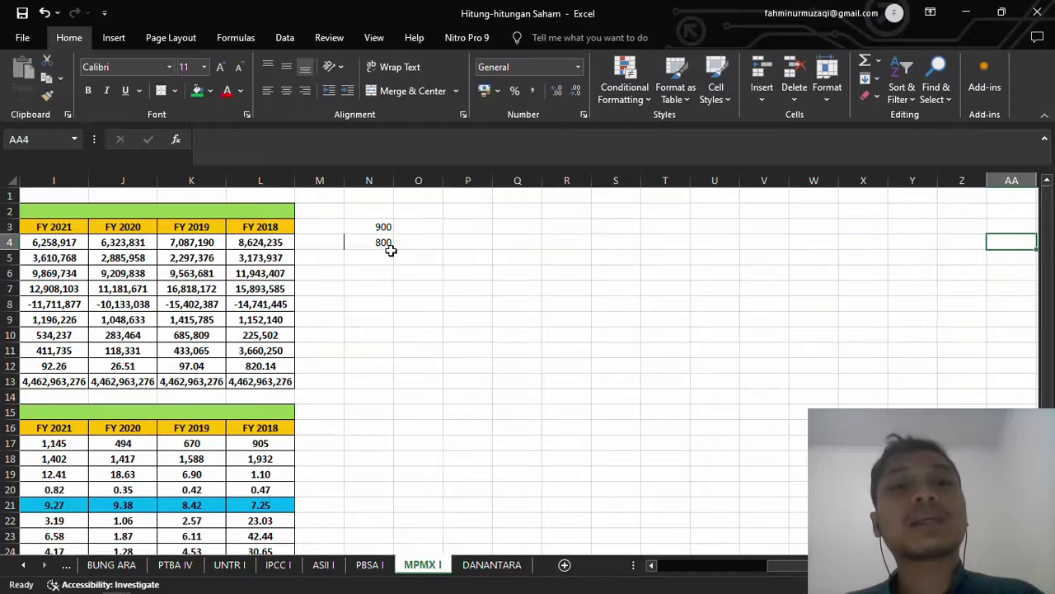
Step: Add the note "potential loss 20%" in cell N6, below the two prices
click(383, 242)
key(Down)
key(Down)
text(p)
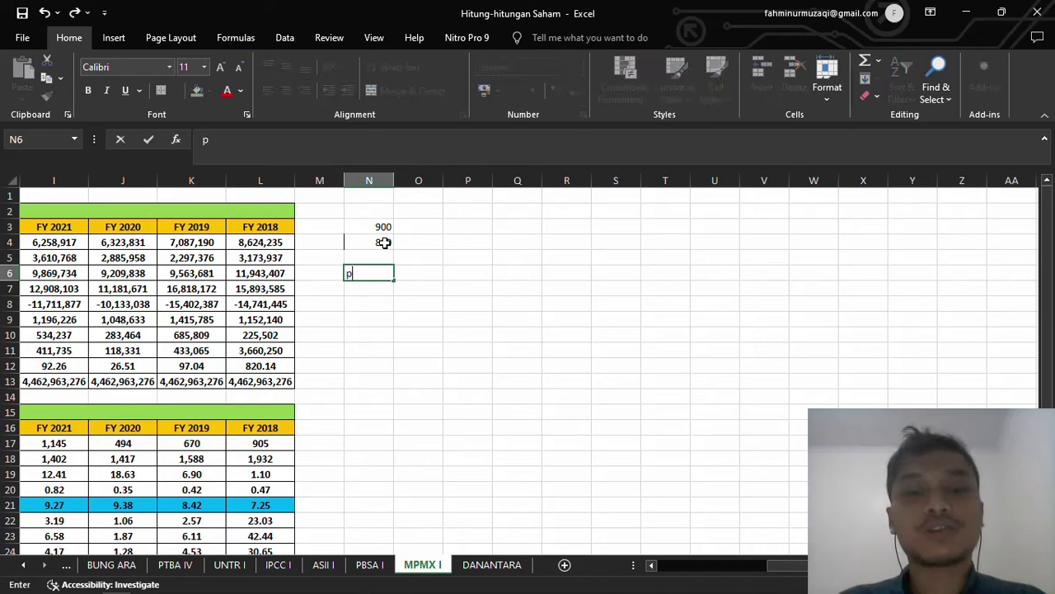
text(otential )
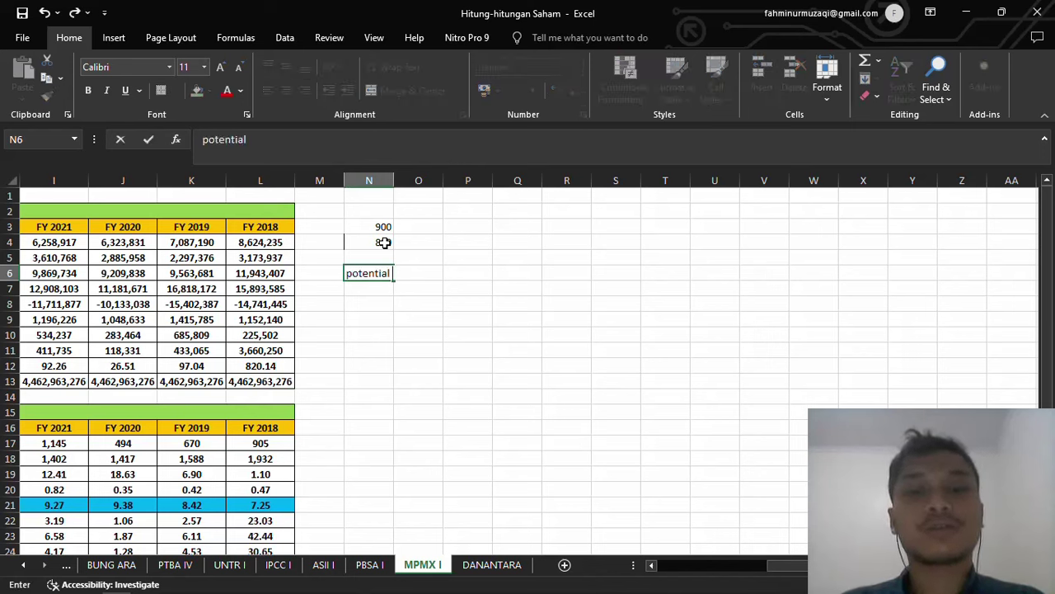
text(loss 20%)
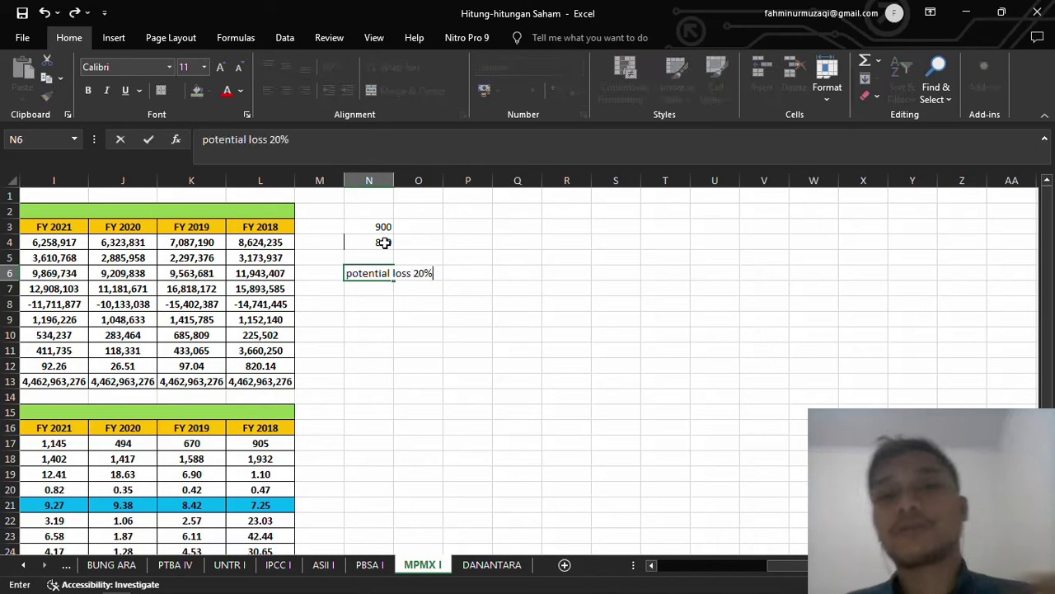
key(ctrl+Return)
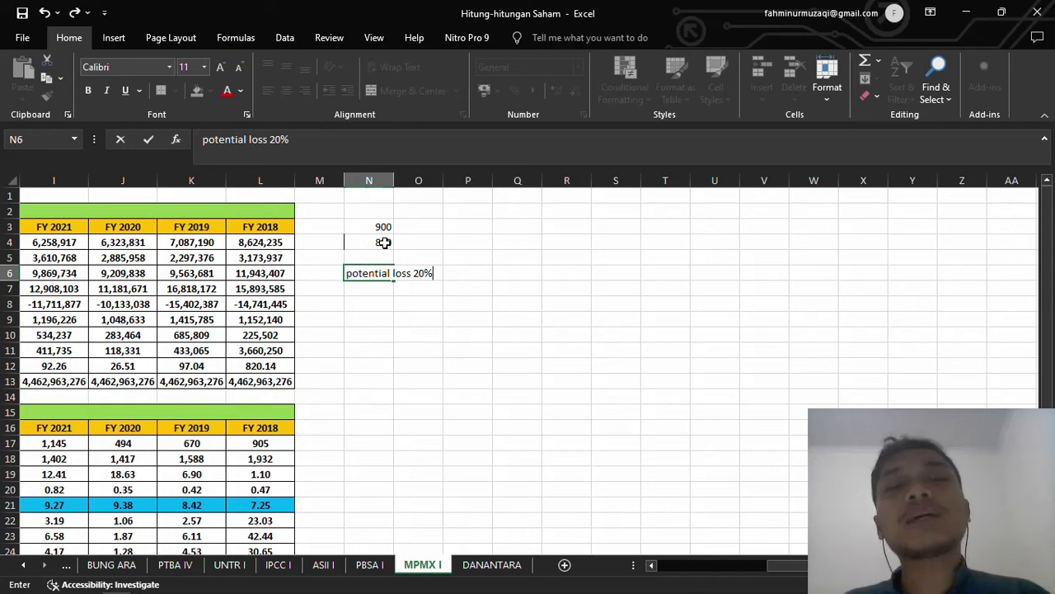
key(Return)
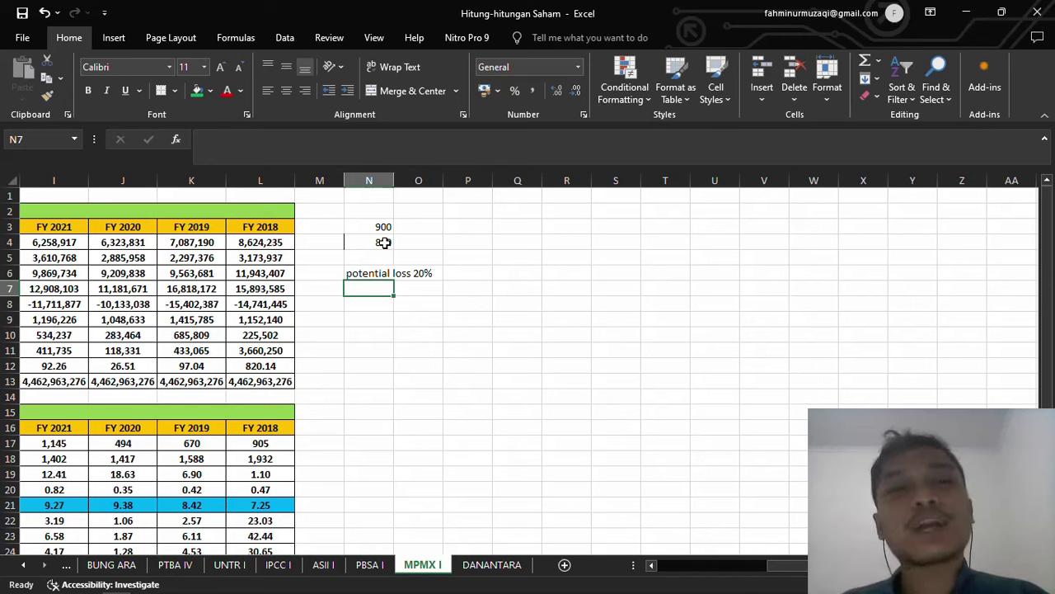
Step: Add the note "yield 10%" in cell N7, directly under the potential loss note
text(yie)
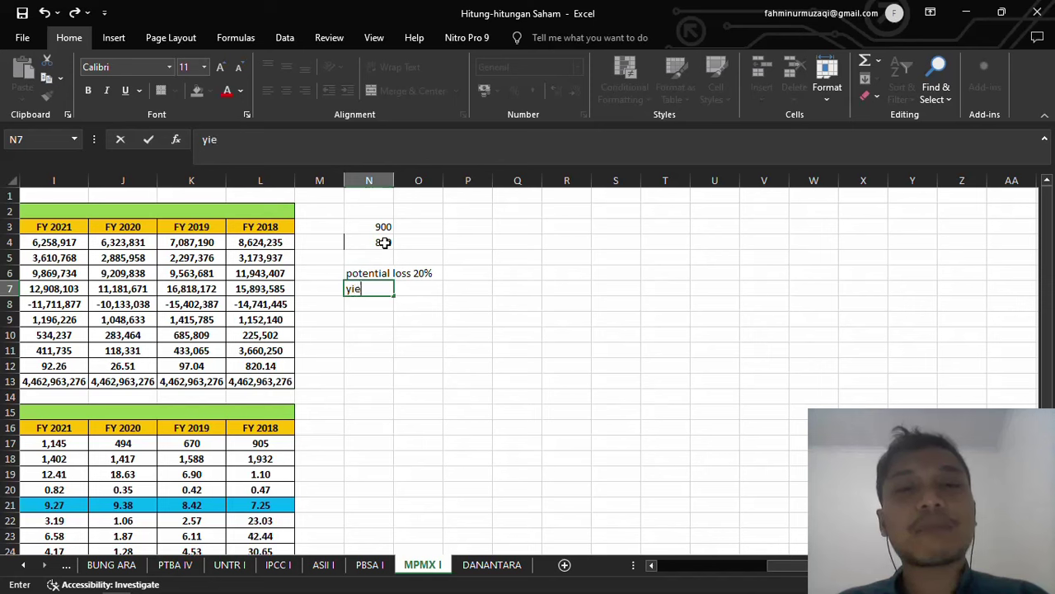
text(ld 10%)
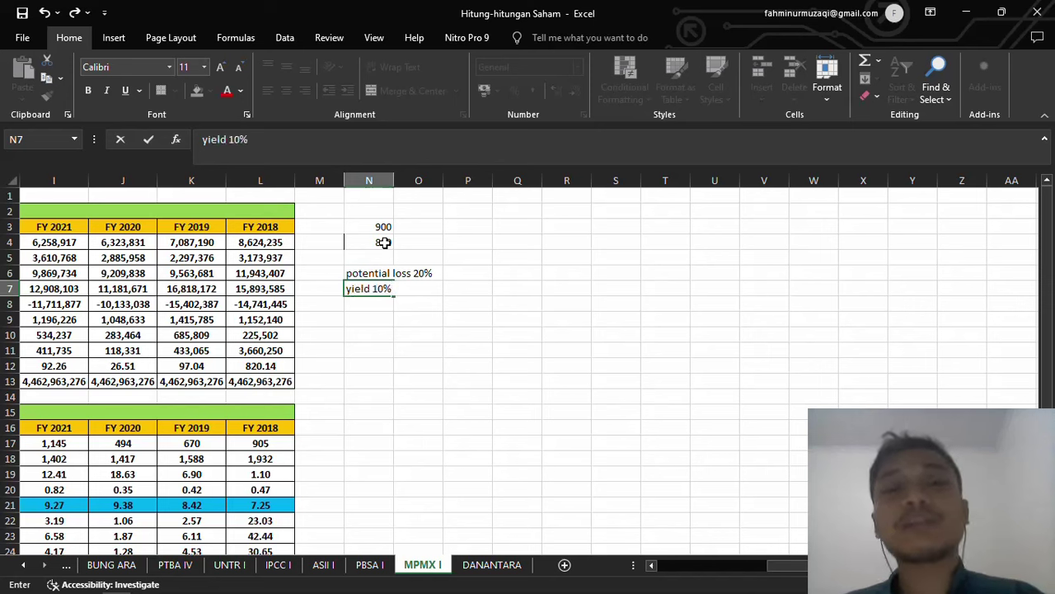
key(Left)
key(Left)
key(Down)
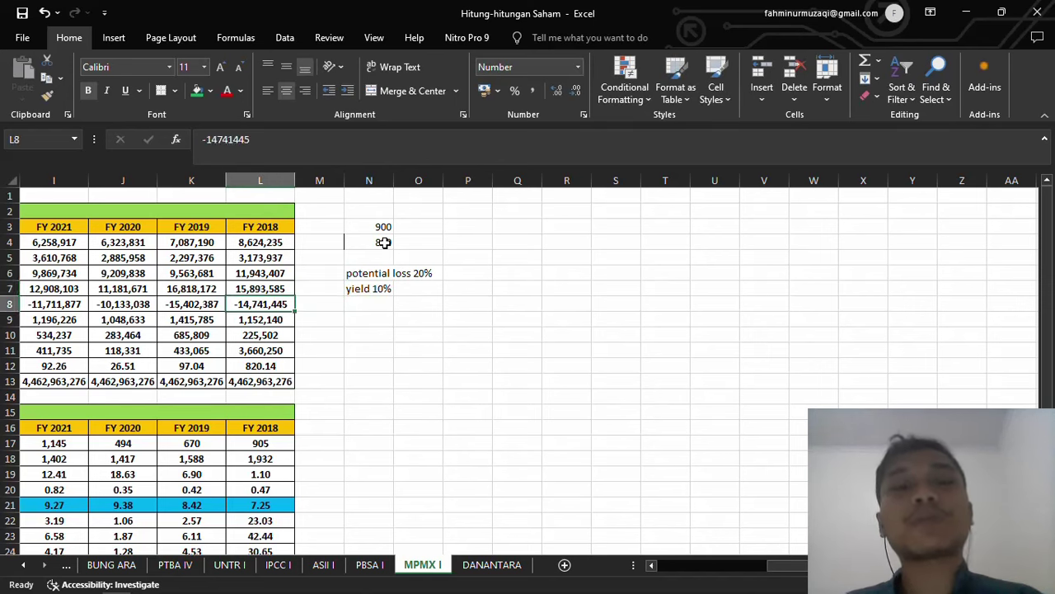
Step: Write the conclusion "1. Semakin turun semakin menarik. Risknya sudah terbatas" in cell N10
key(Right)
key(Right)
key(Down)
key(Down)
text(1)
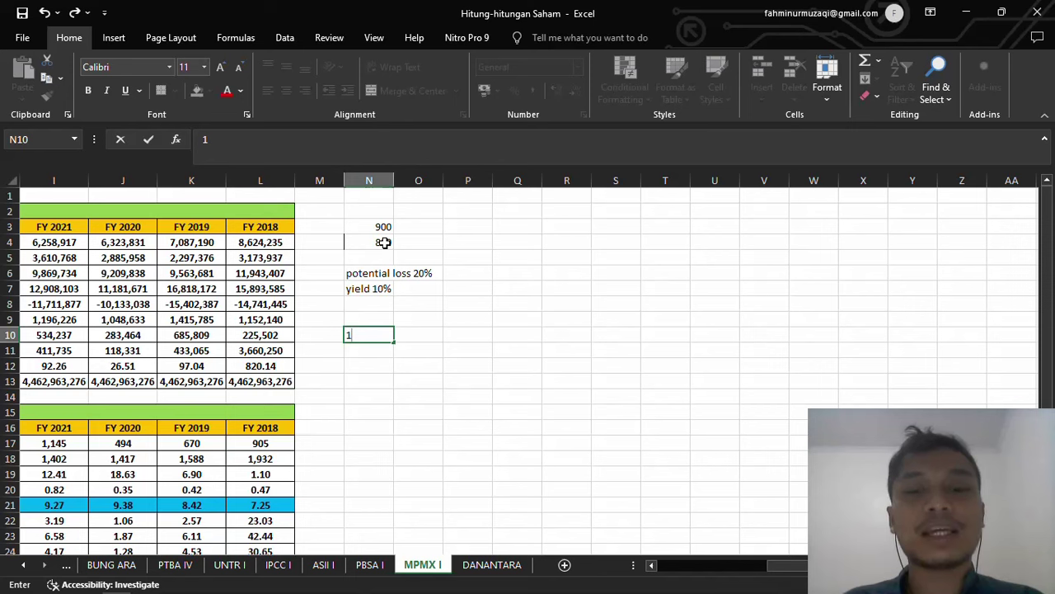
text(. Semakin)
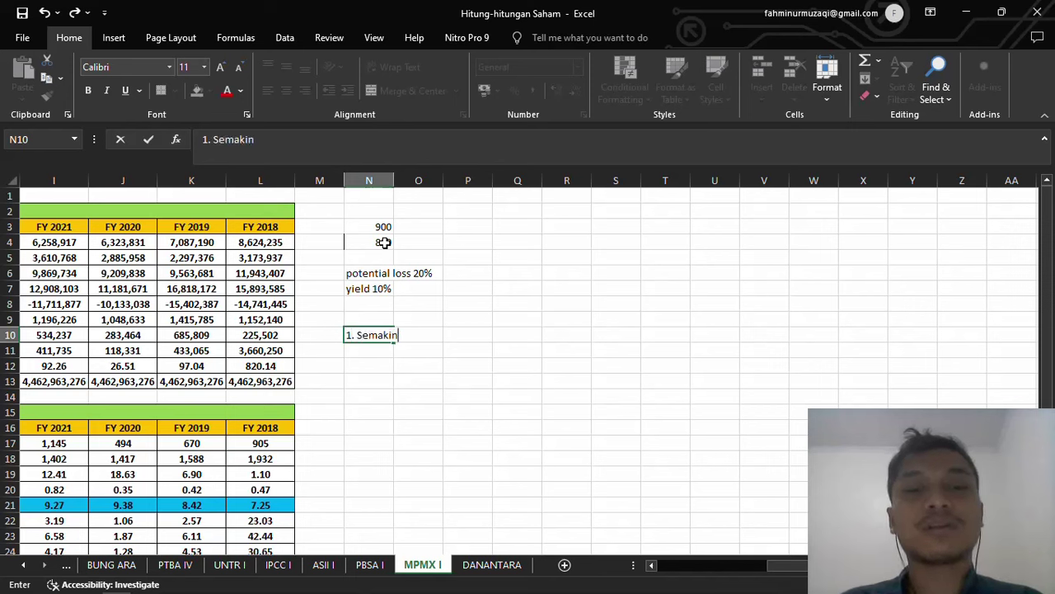
text( turun semaki)
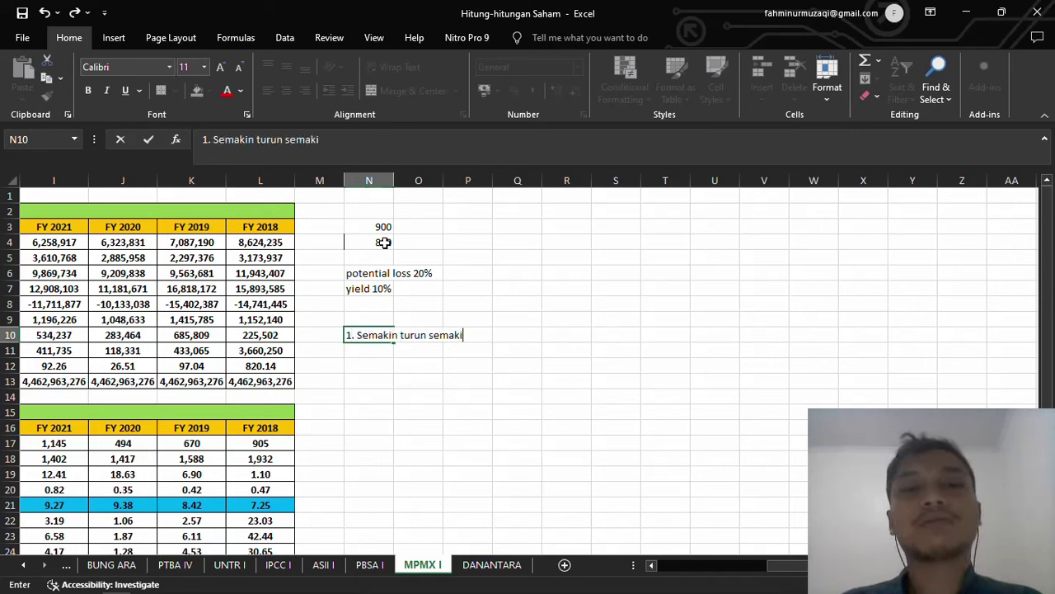
text(n menarik/)
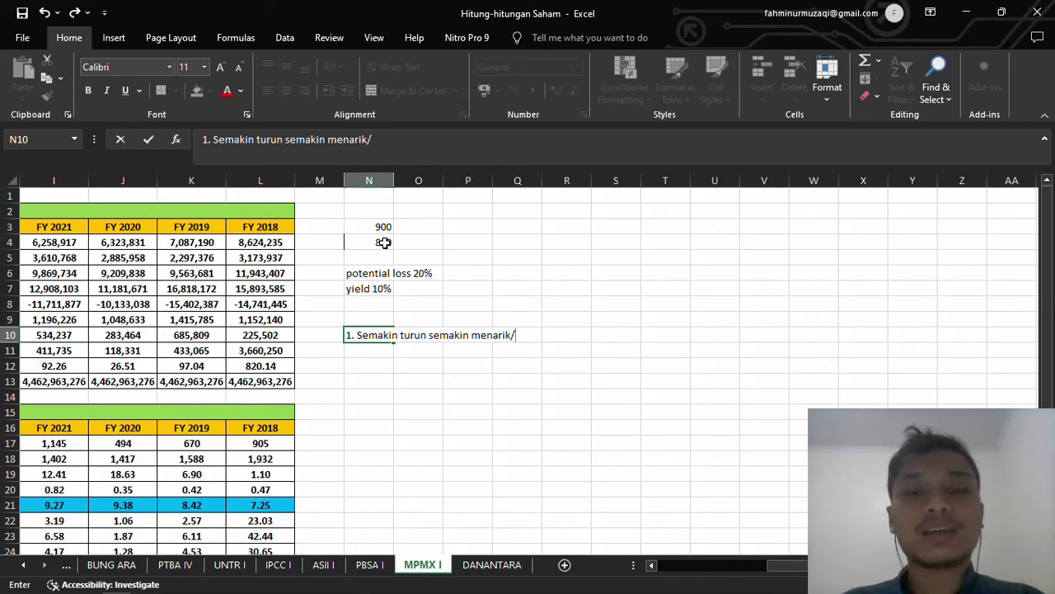
key(BackSpace)
text(. Riskn)
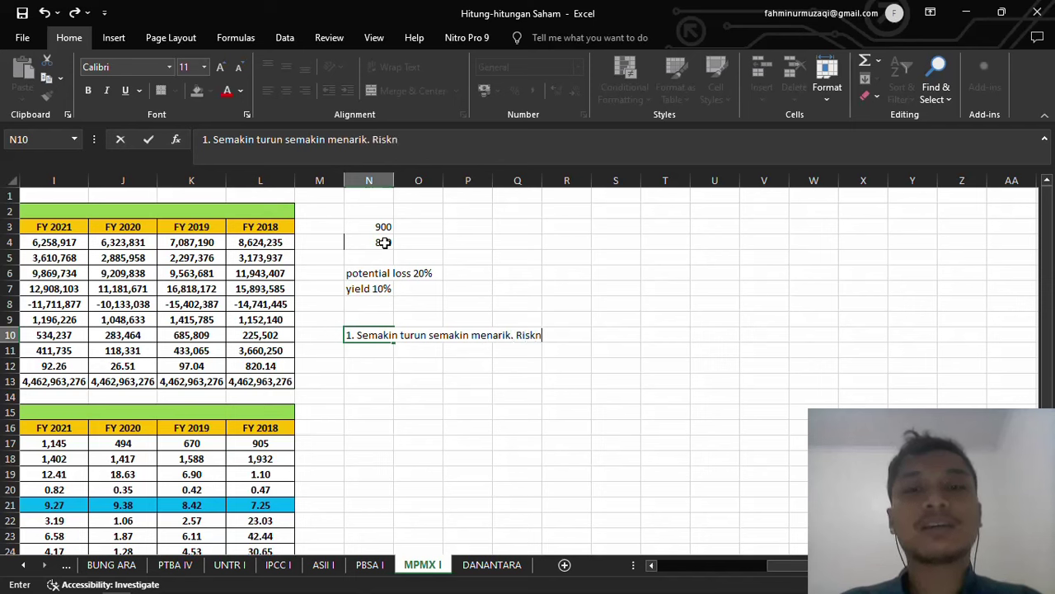
text(ya sudah terbatas)
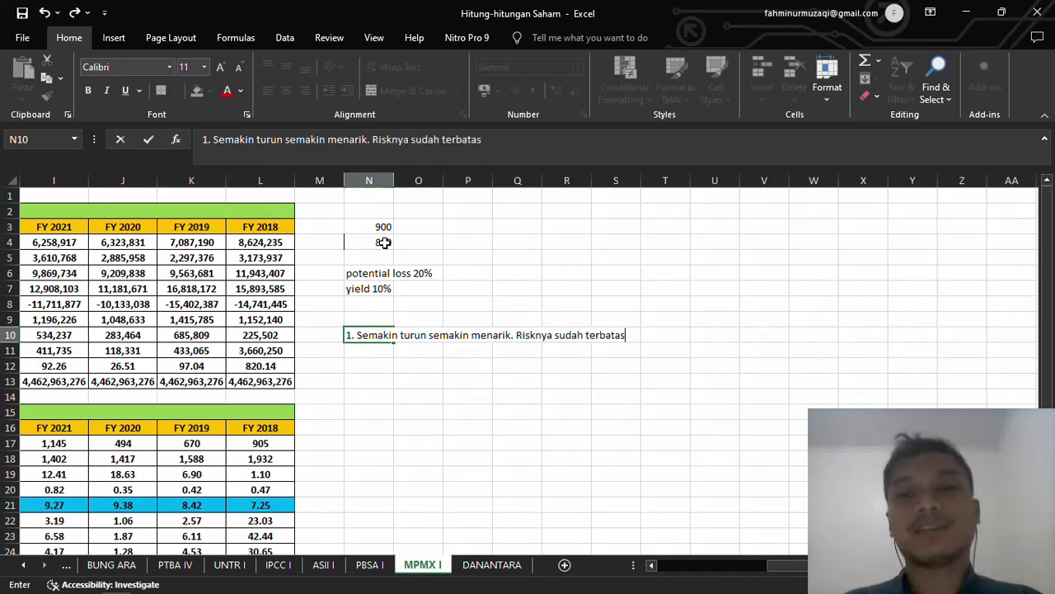
key(Return)
text(2.)
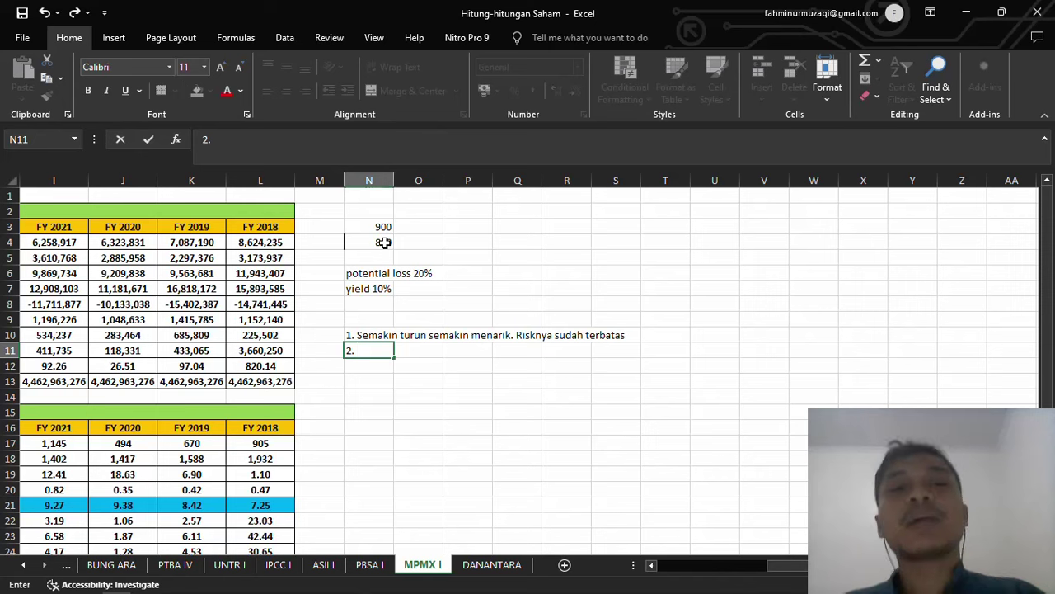
key(Left)
key(Left)
key(Left)
key(Left)
key(Left)
key(Left)
key(Right)
key(Right)
key(Right)
key(Right)
key(Right)
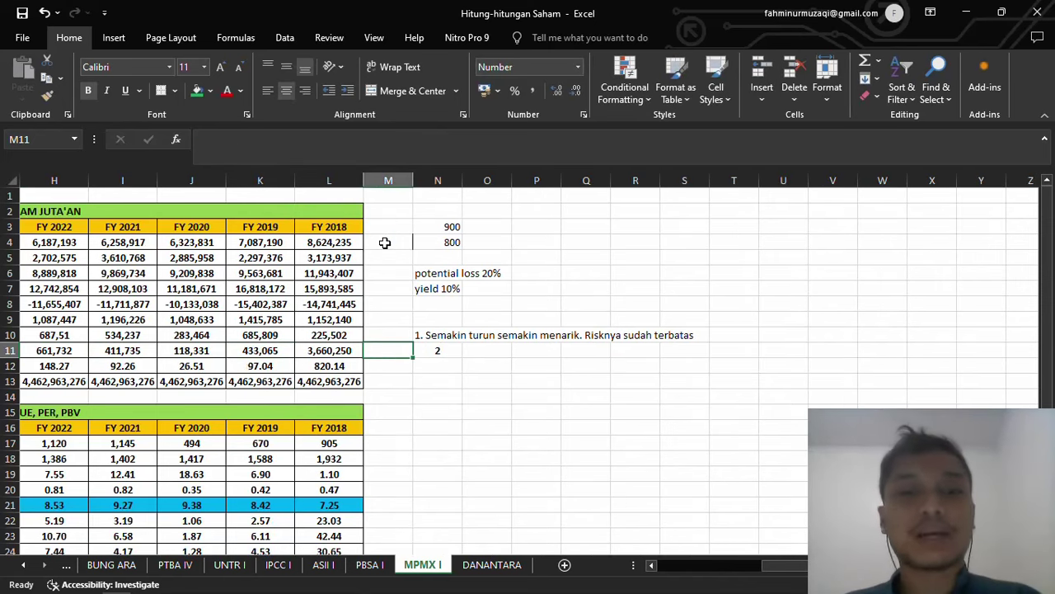
Step: Write the second point "2. Ekosistem Honda masih kuat" in cell N11, left-aligned and not bold
key(Right)
text(2.)
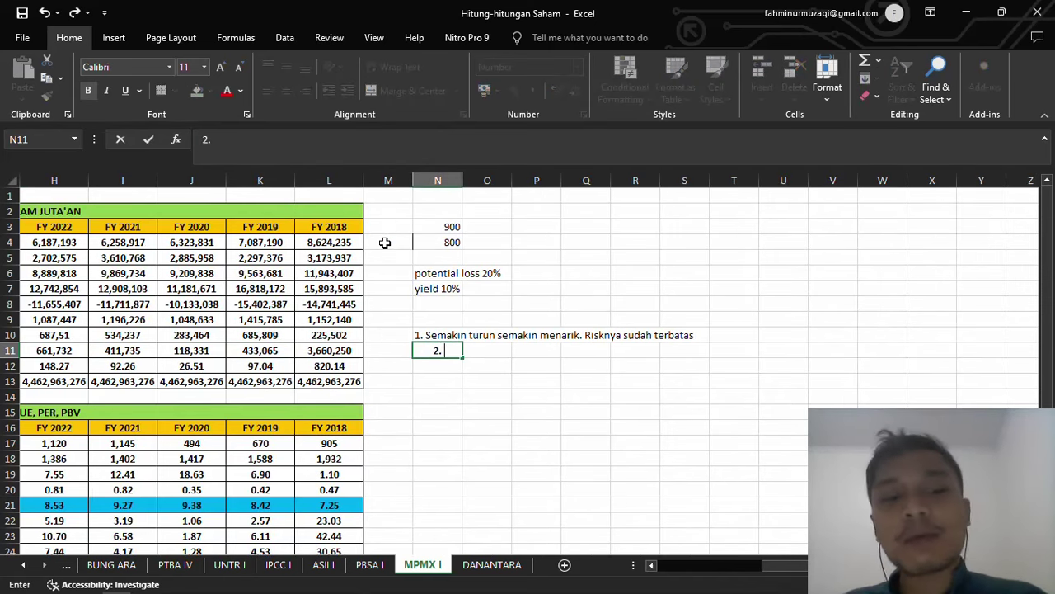
key(super)
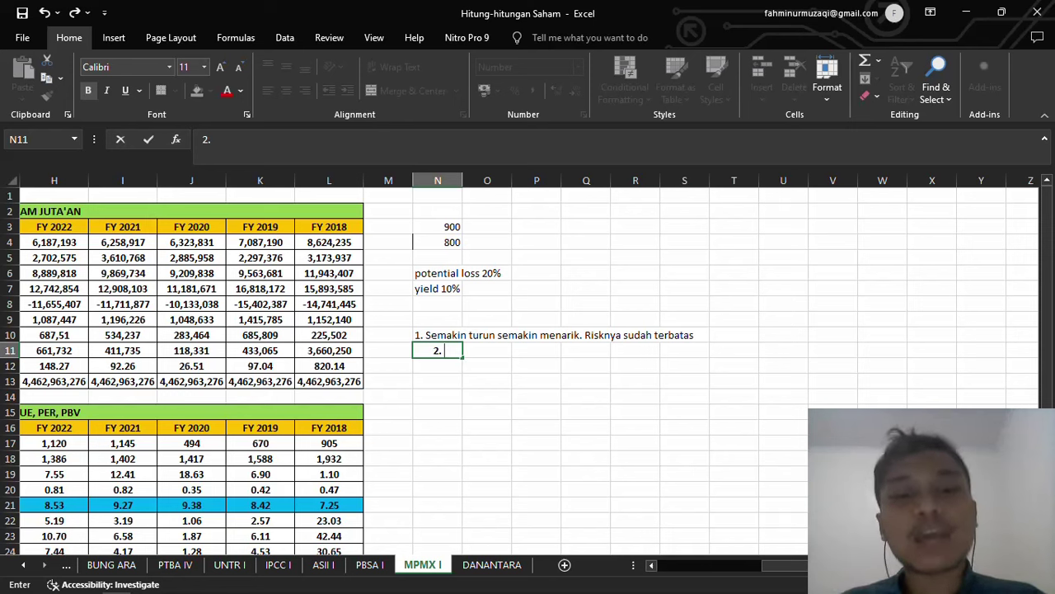
text(Ekosist)
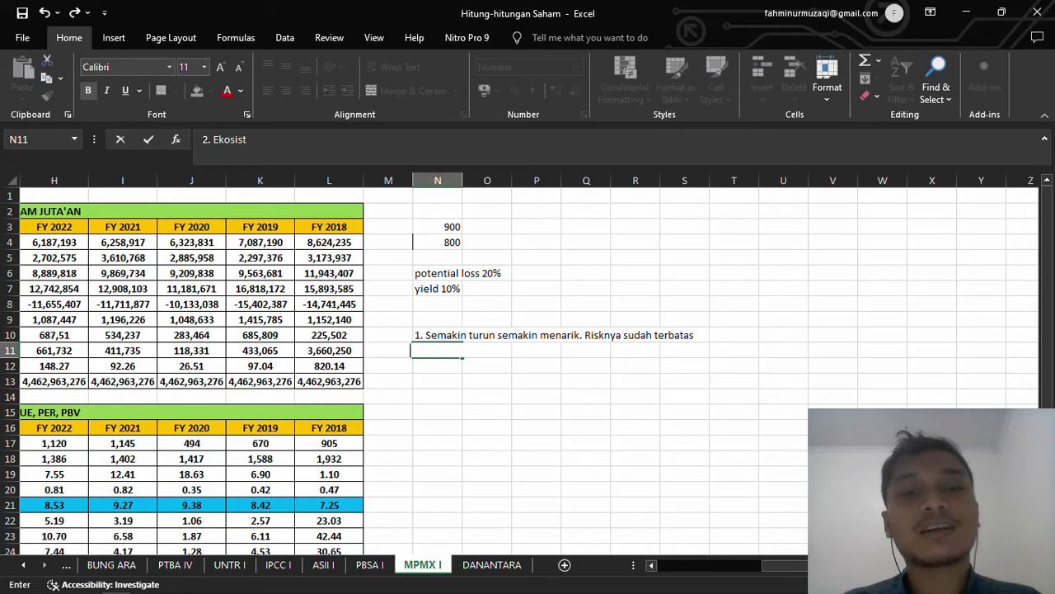
text(em Honda mas)
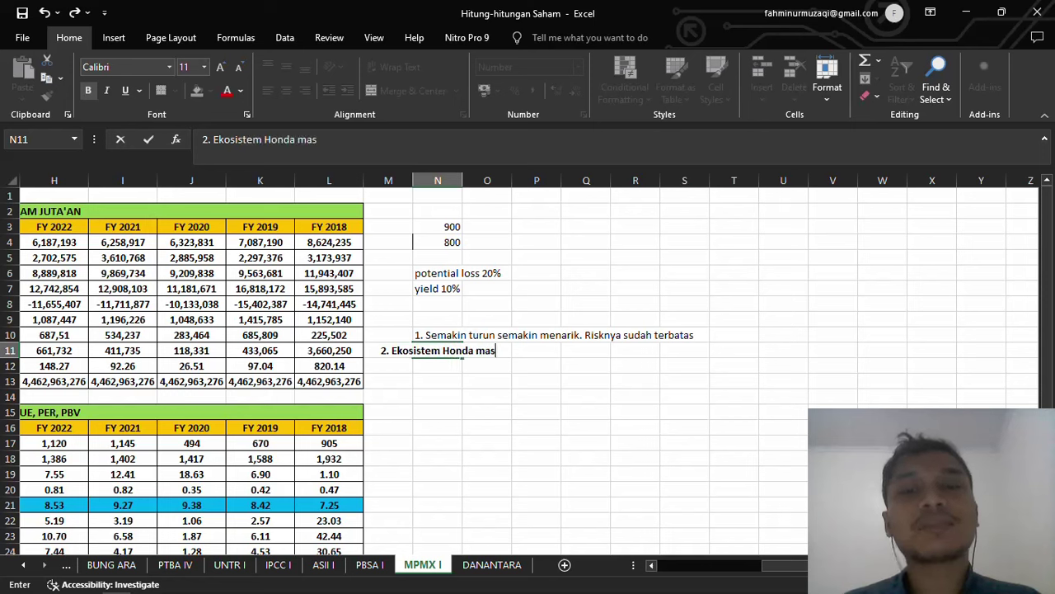
text(ih kuat)
key(Tab)
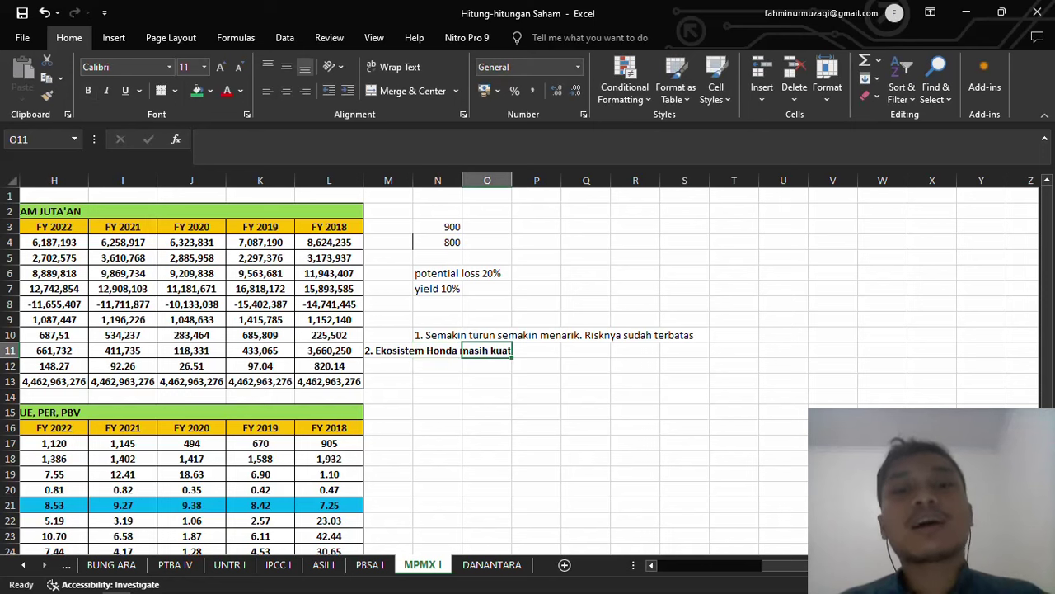
click(438, 351)
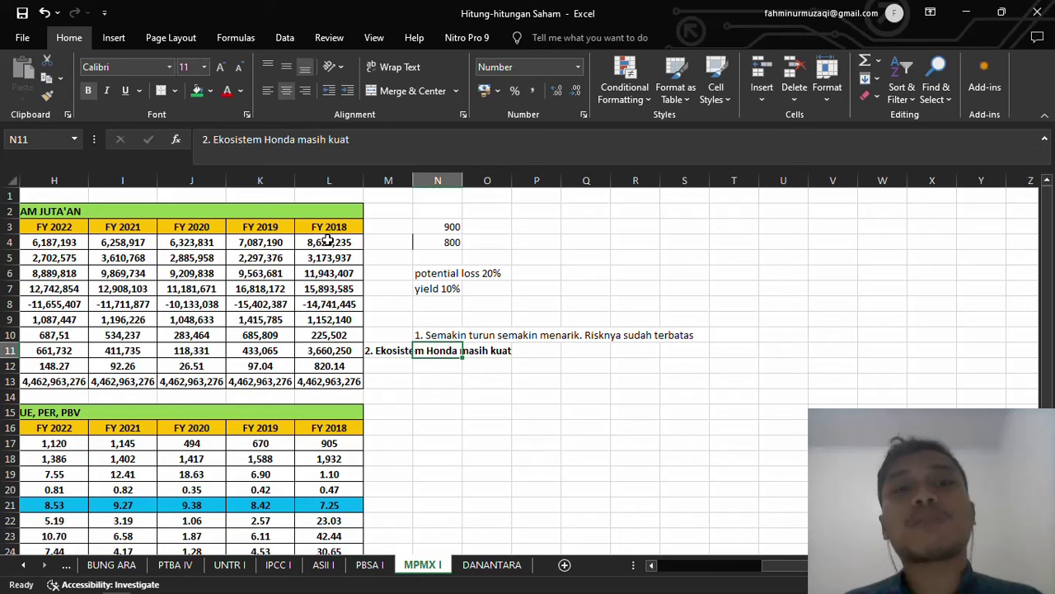
click(276, 93)
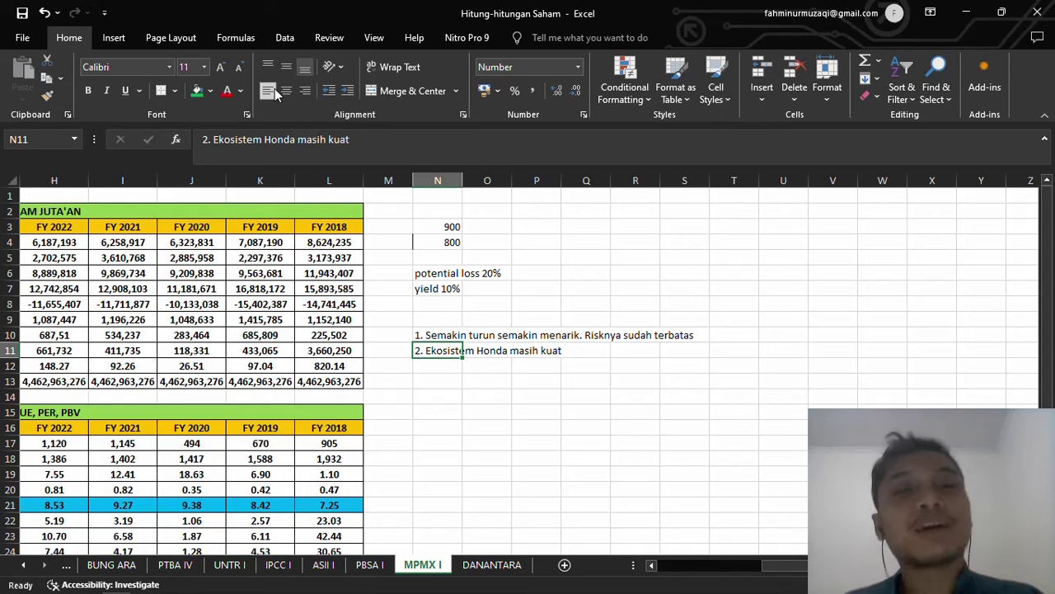
click(443, 307)
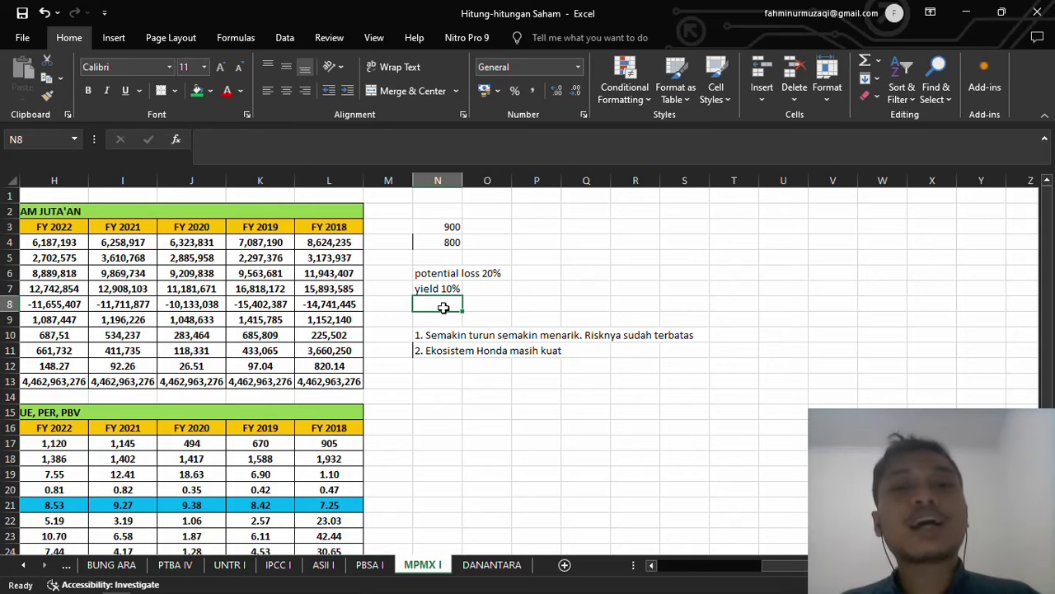
key(super)
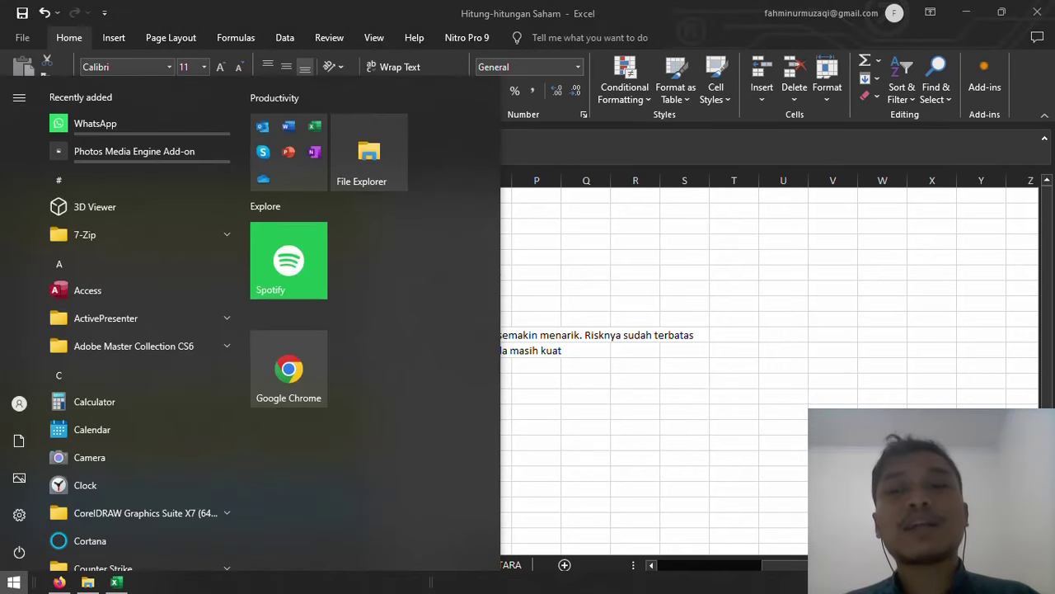
key(Escape)
key(super)
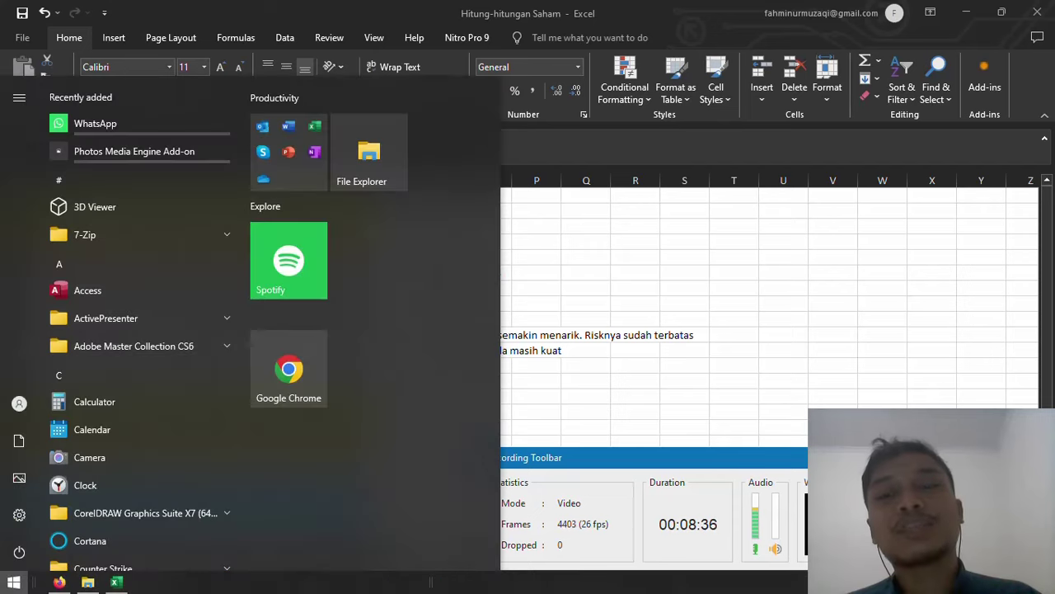
key(Escape)
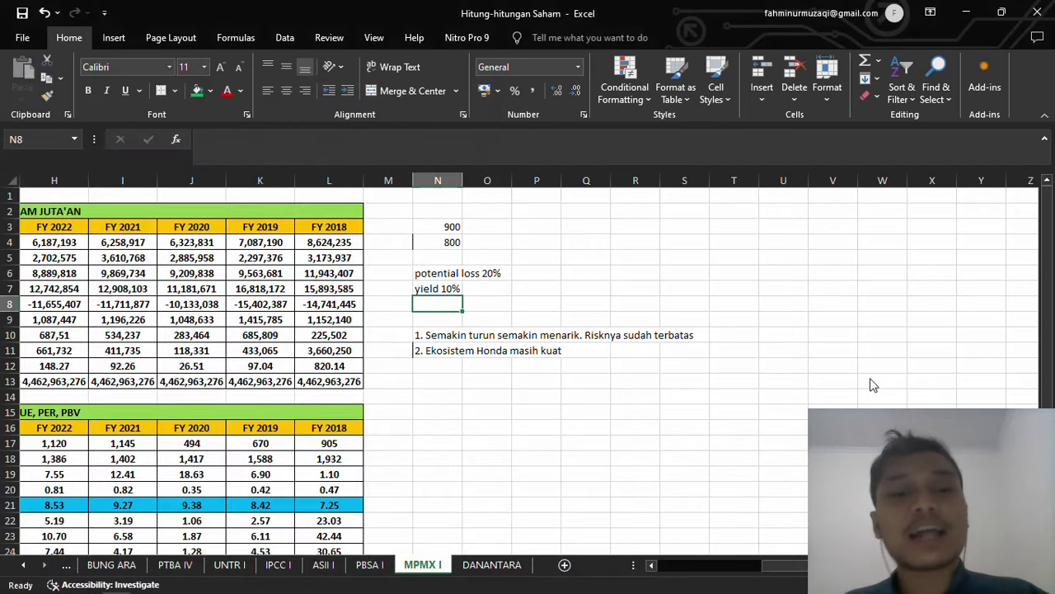
Step: Add the heading "Kondisi" in cell N9 above the two numbered points and save the workbook
key(ctrl+s)
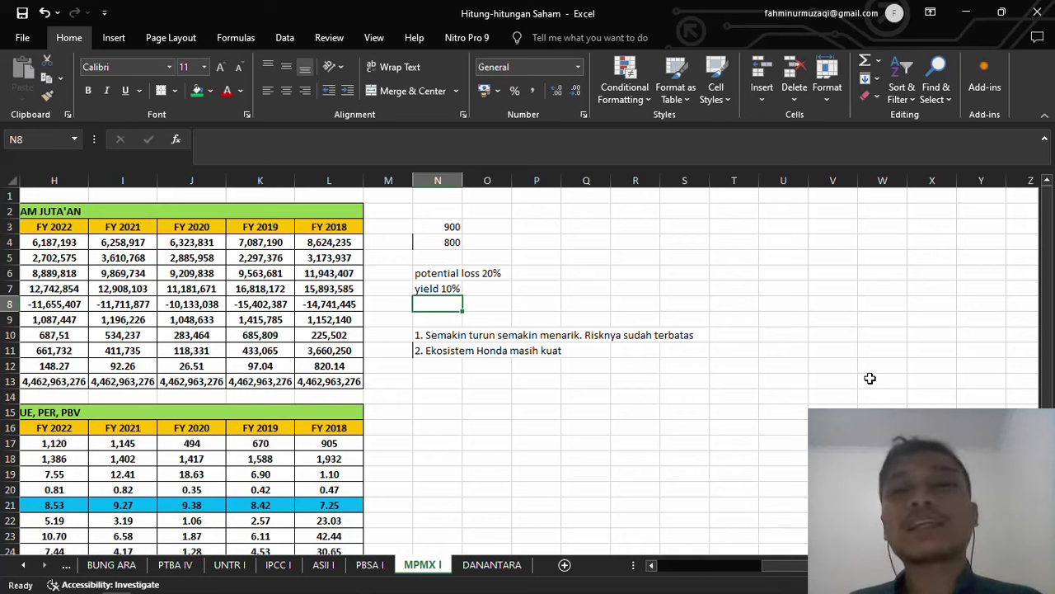
key(Down)
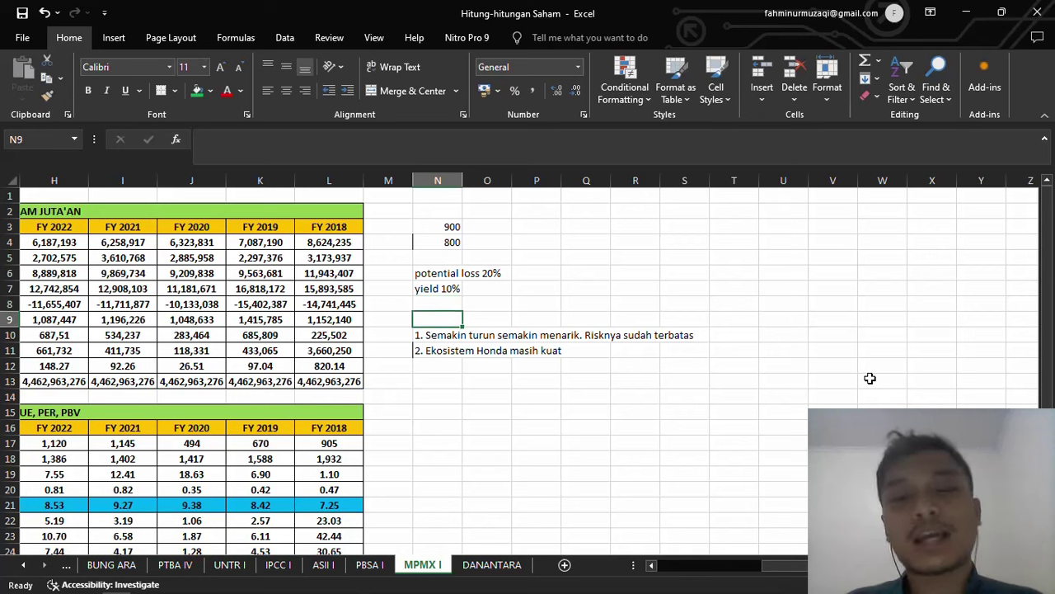
text(Kondisi)
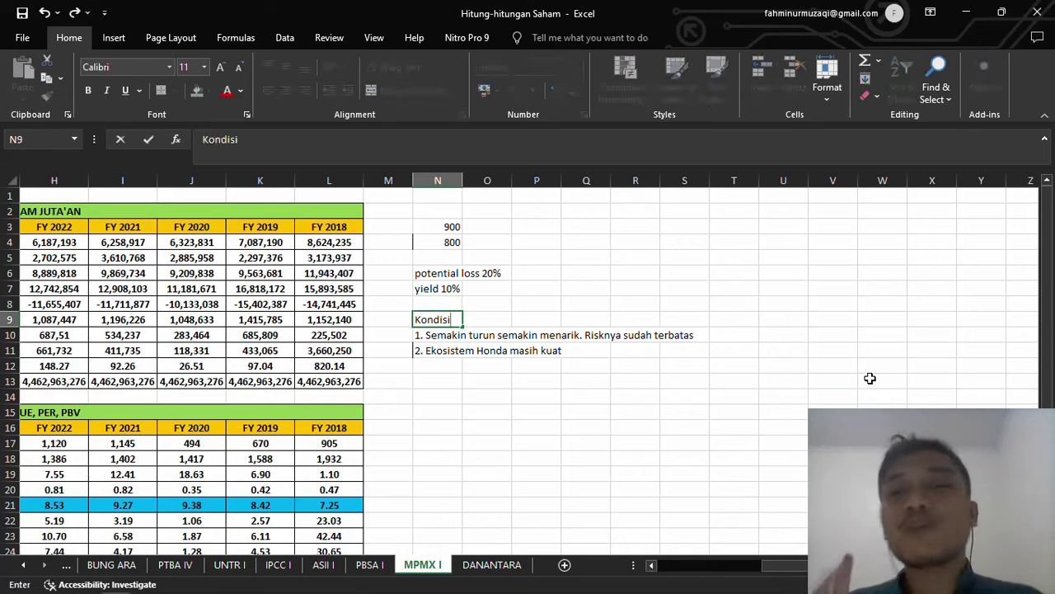
key(ctrl+s)
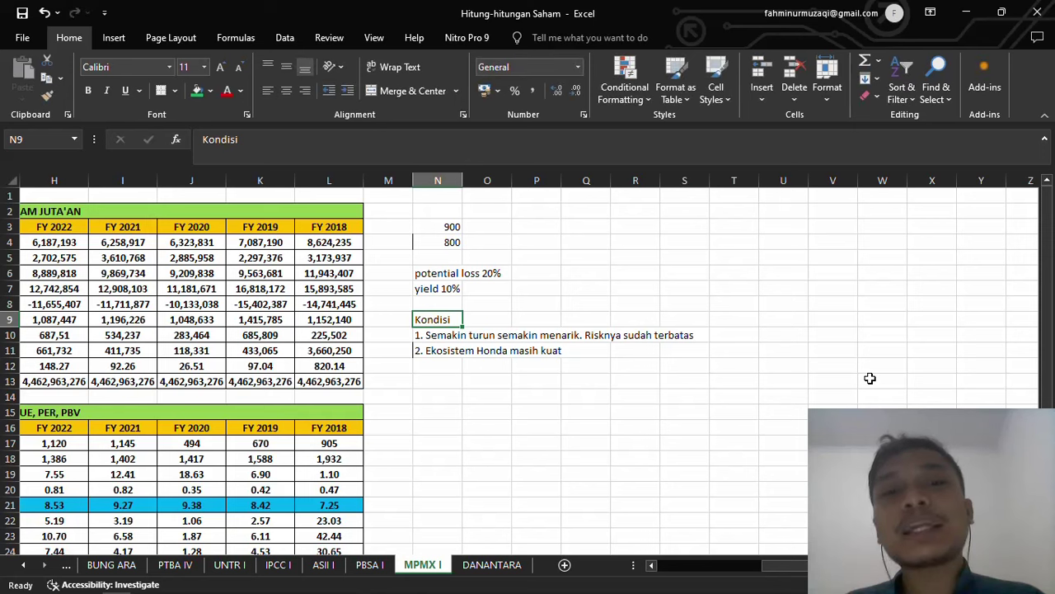
Step: Add the comparison note "PBSA waktu dua bulan 280an" in cell N13, below the numbered points
key(Down)
key(Down)
key(Down)
key(Down)
text(PBSA w)
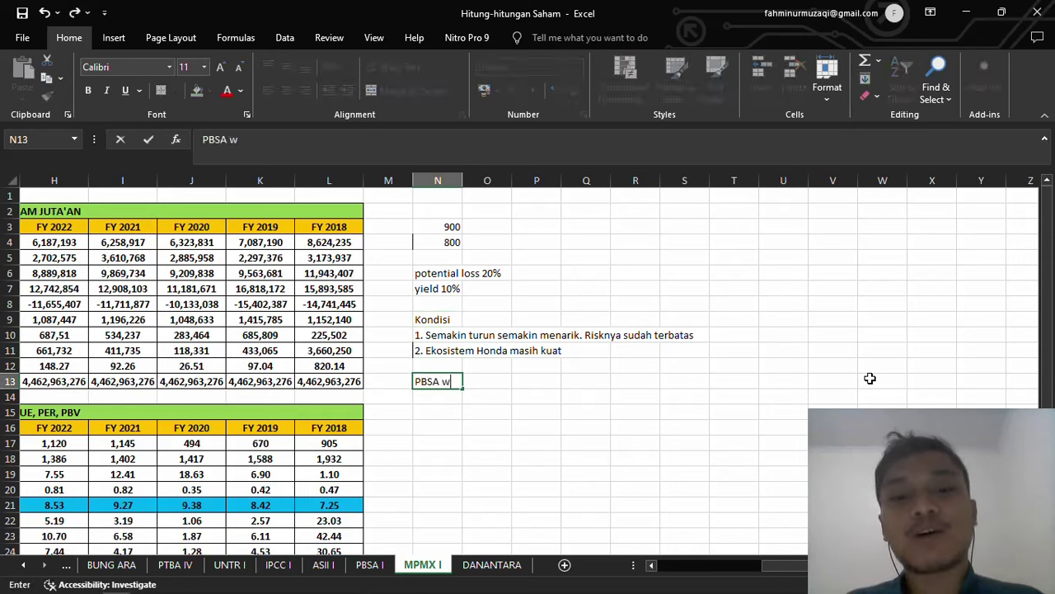
text(aktu dua bu)
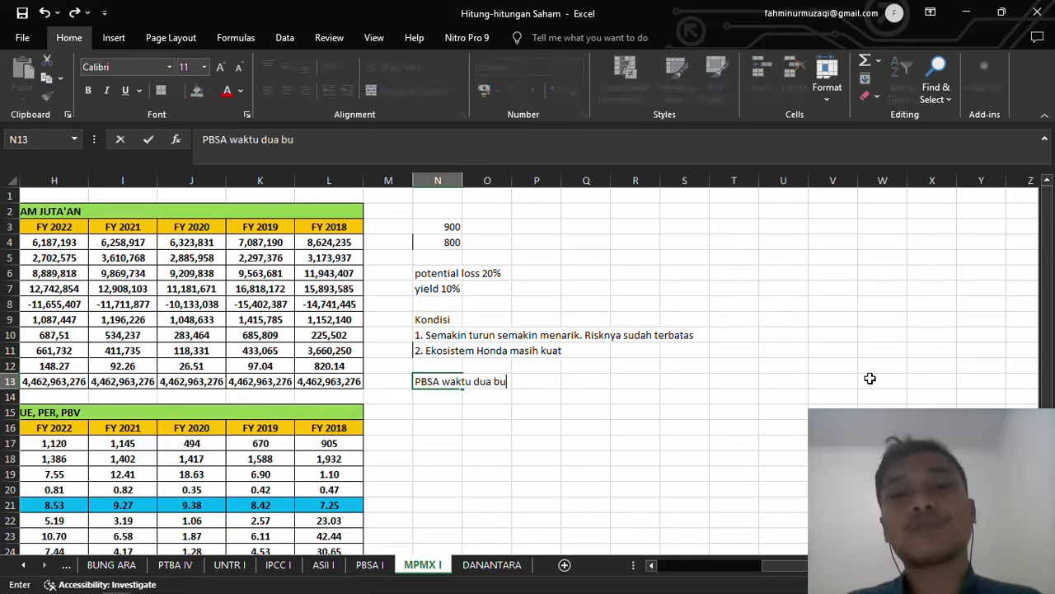
text(lan 280an)
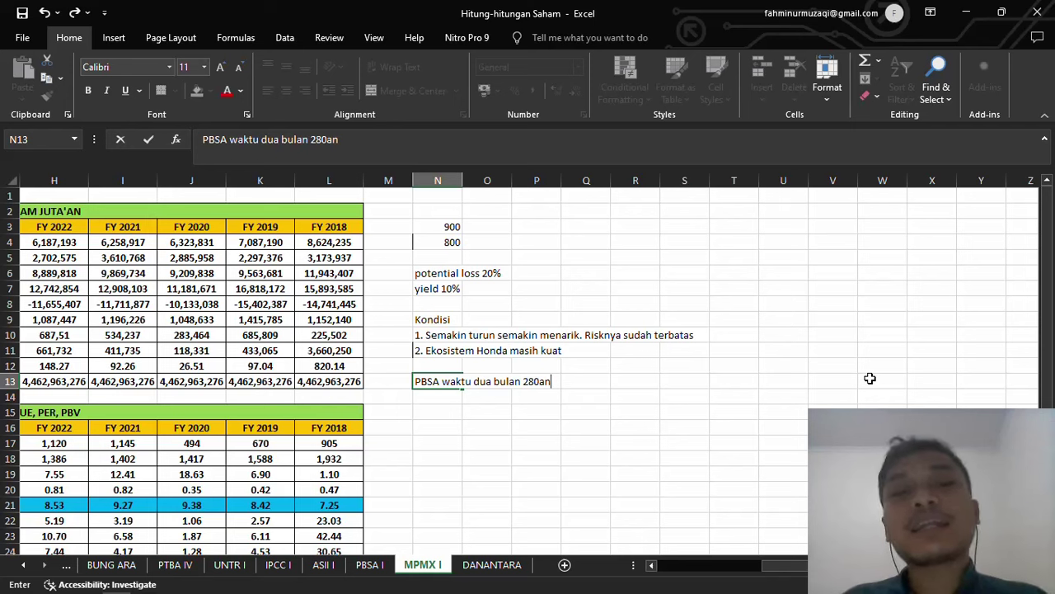
key(Return)
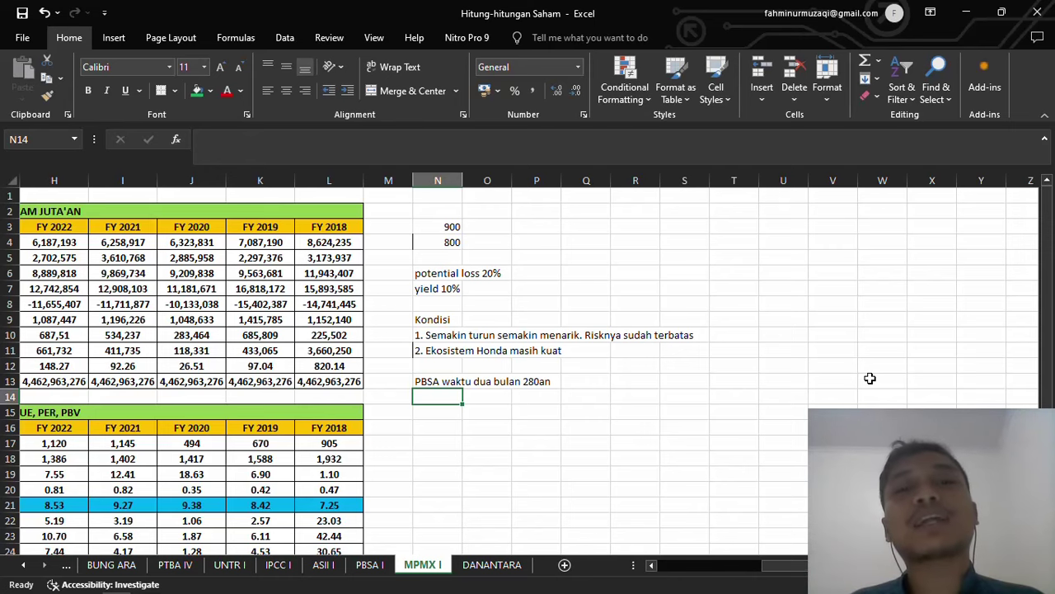
Step: Switch to the browser and examine MPMX's five-year share price chart on Yahoo Finance
key(Up)
key(Left)
key(Home)
key(alt+Tab)
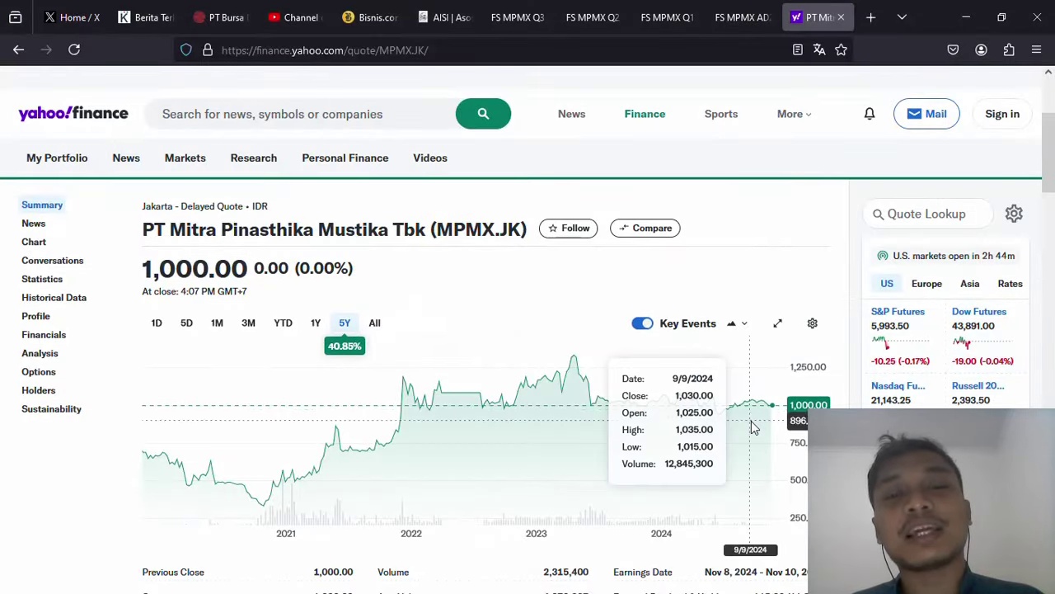
mouse_move(752, 414)
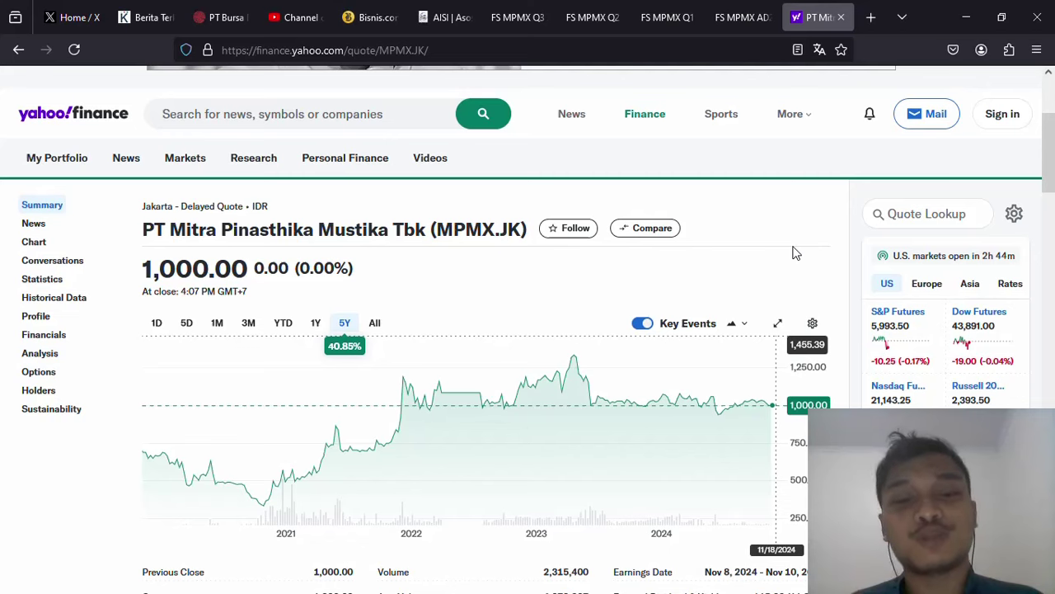
key(super)
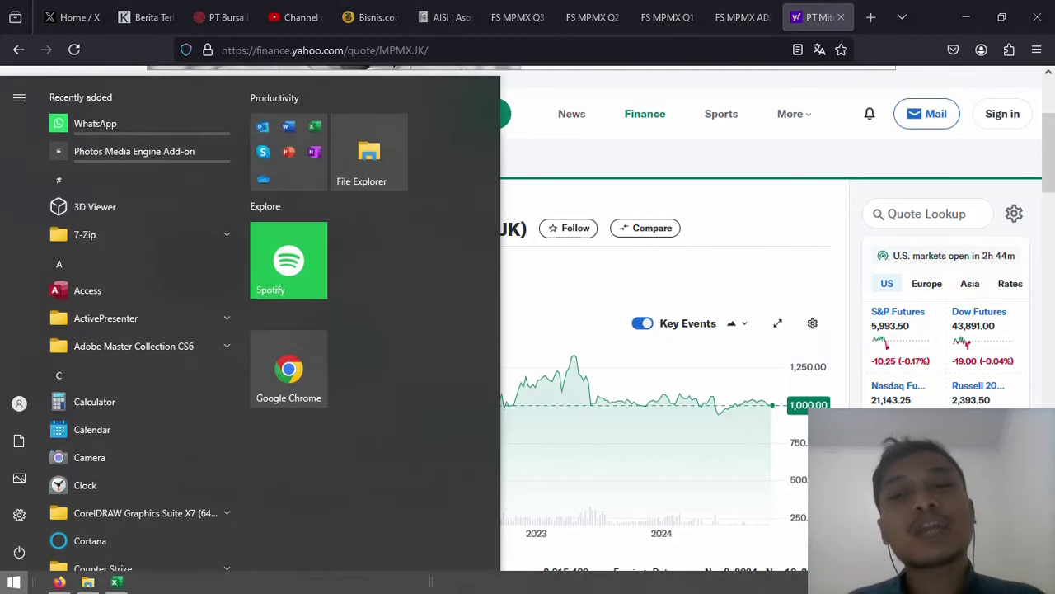
key(Escape)
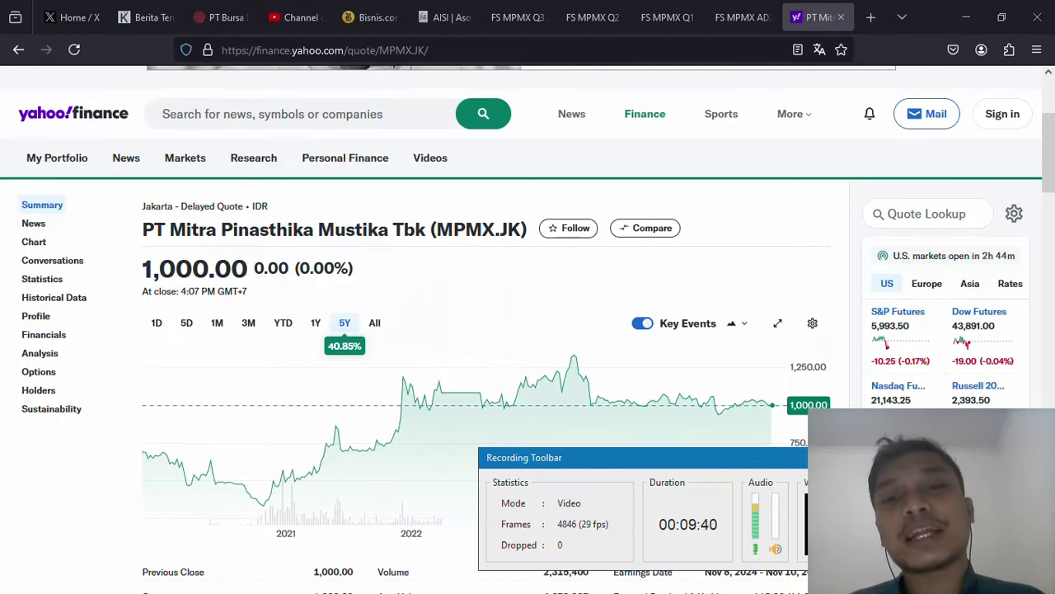
key(super)
key(Escape)
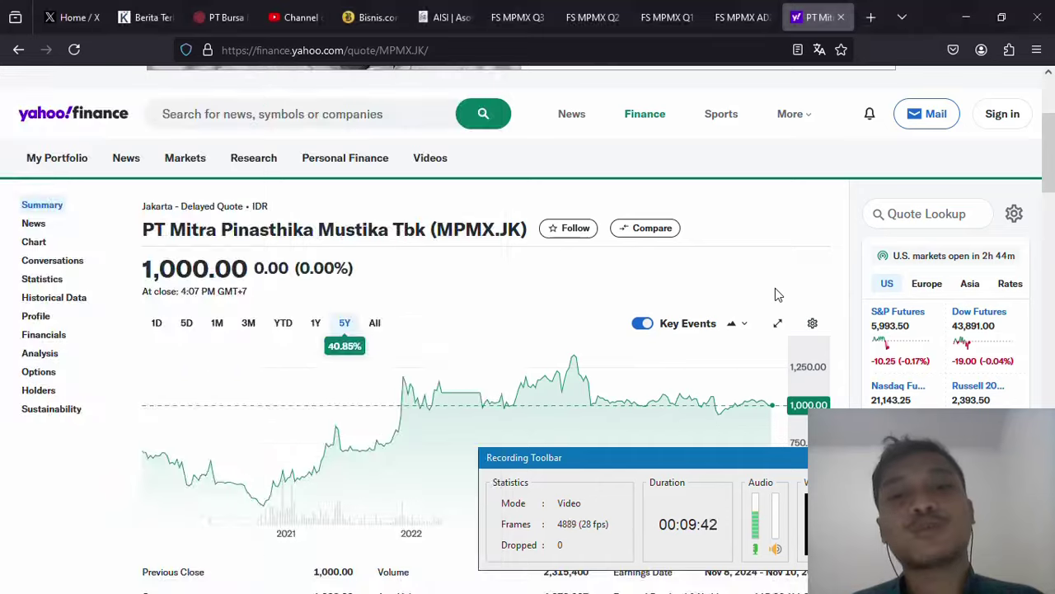
Step: Switch back to the Excel workbook and go to the notes beside the MPMX financial tables
key(alt+Tab)
key(alt+Tab)
key(alt+shift+Tab)
key(Right)
key(Right)
key(Right)
key(Right)
key(Right)
key(Right)
key(Right)
key(Right)
key(Right)
key(Right)
key(Right)
key(Right)
key(Right)
key(Right)
key(Right)
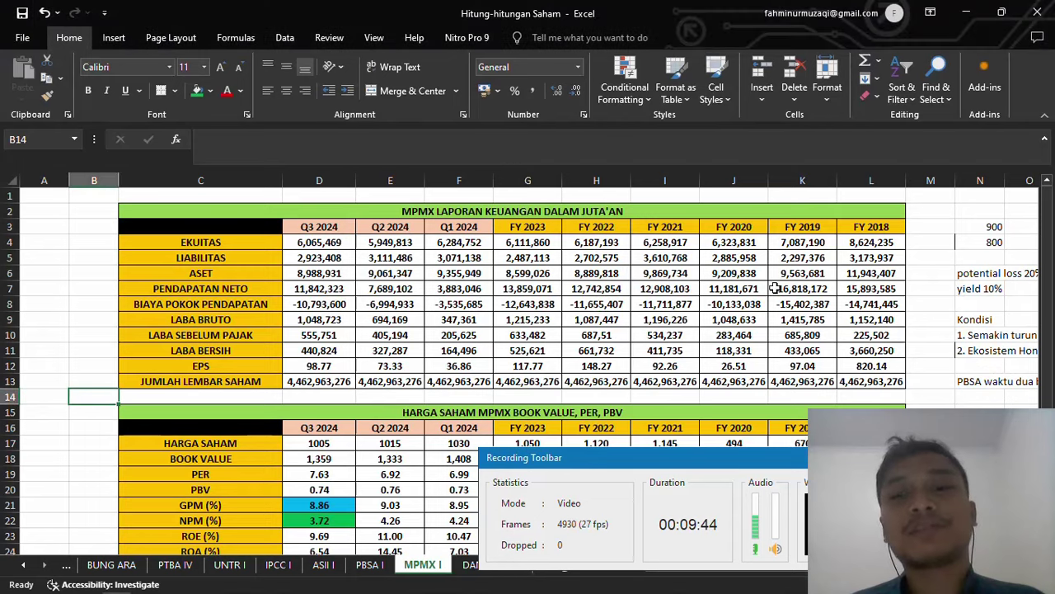
key(super)
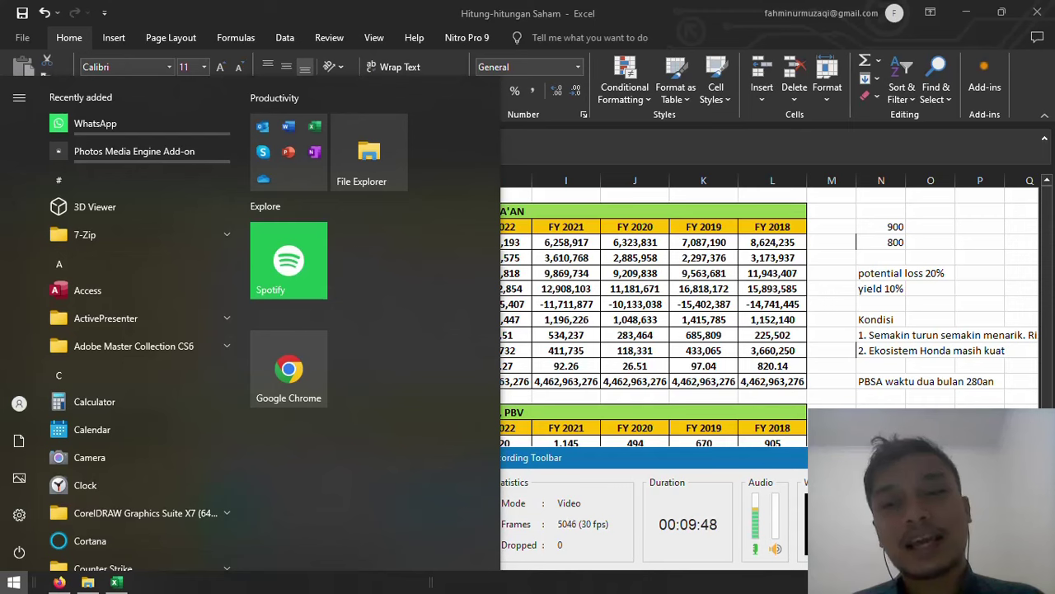
key(Escape)
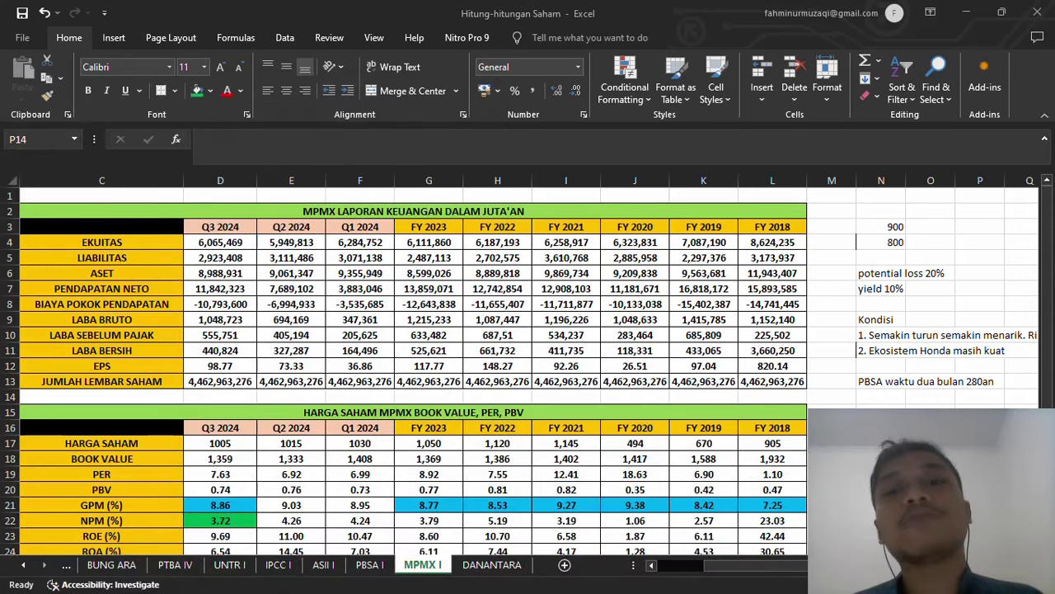
Step: Add the heading "Kesimpulan" in cell N15, below the PBSA comparison note
key(Down)
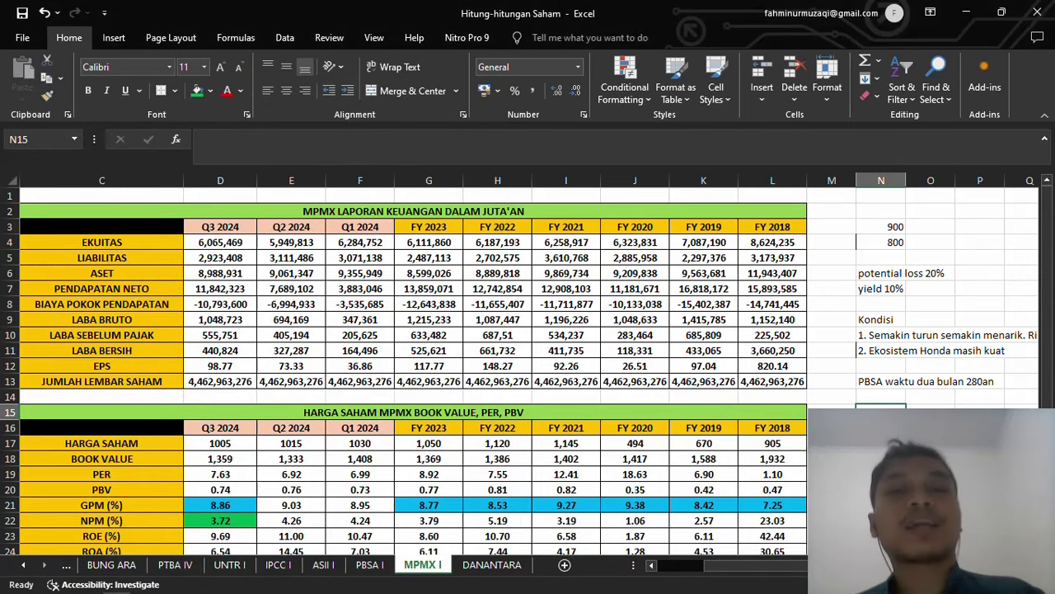
key(Right)
key(Right)
key(Right)
key(Right)
key(Right)
key(Right)
key(Right)
key(Right)
key(Right)
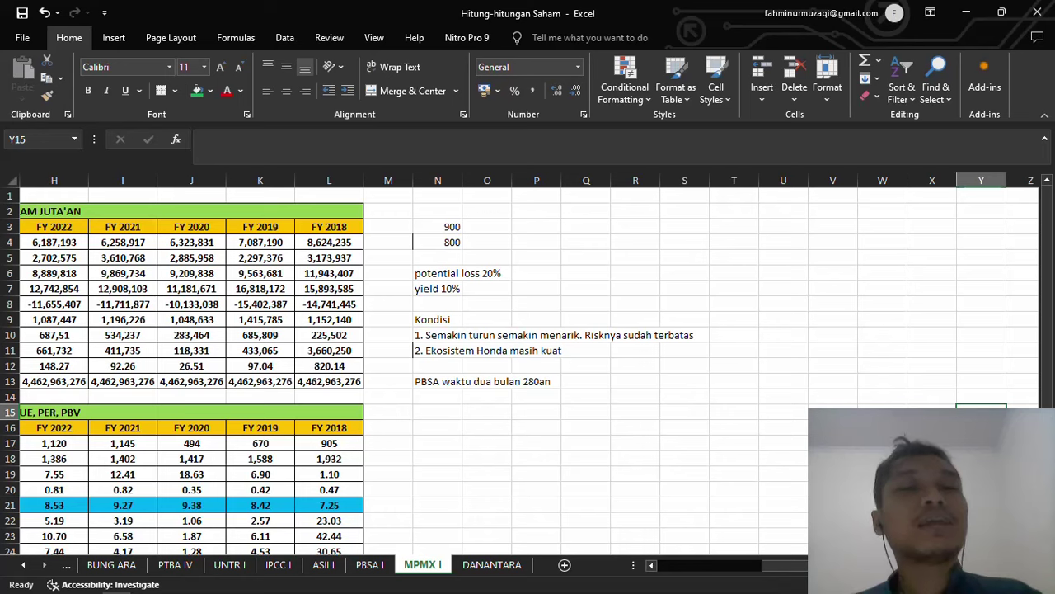
key(Right)
key(Left)
key(Left)
key(Left)
key(Left)
key(Left)
key(Left)
key(Left)
key(Left)
key(Left)
key(Left)
key(Left)
key(Left)
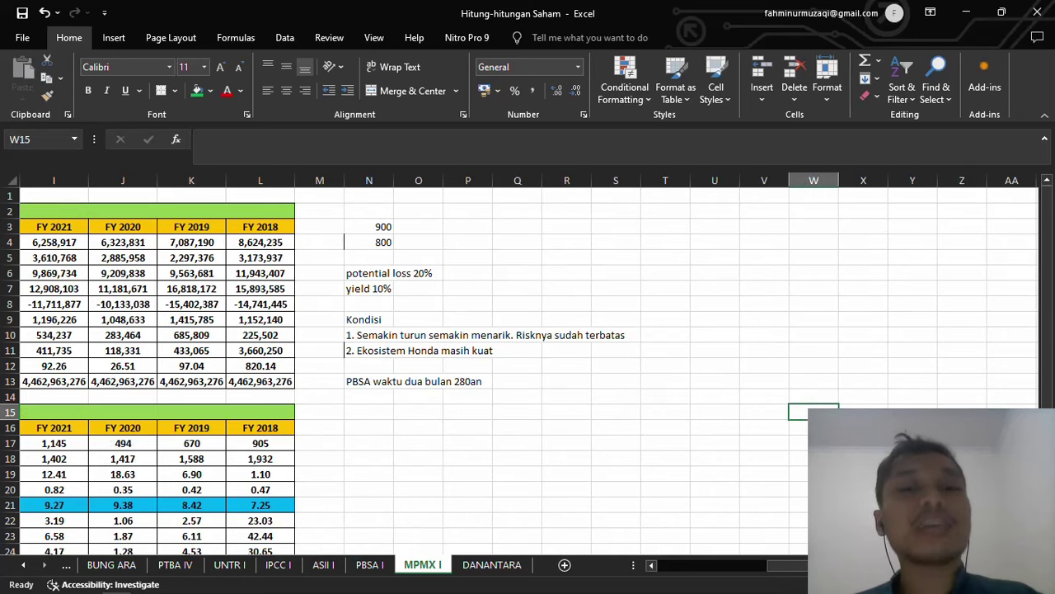
text(Kesimpulan)
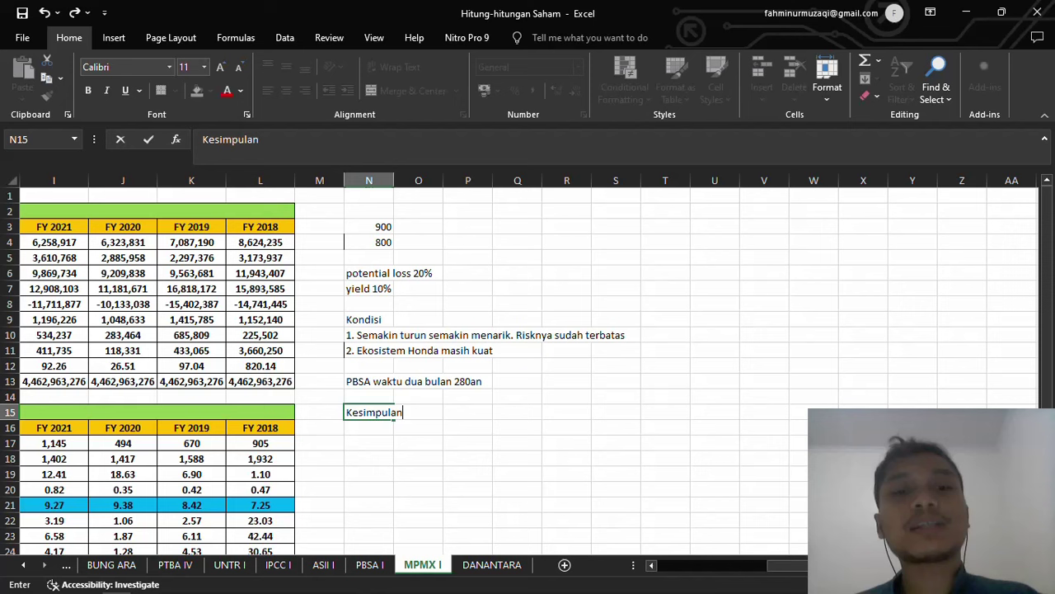
key(Return)
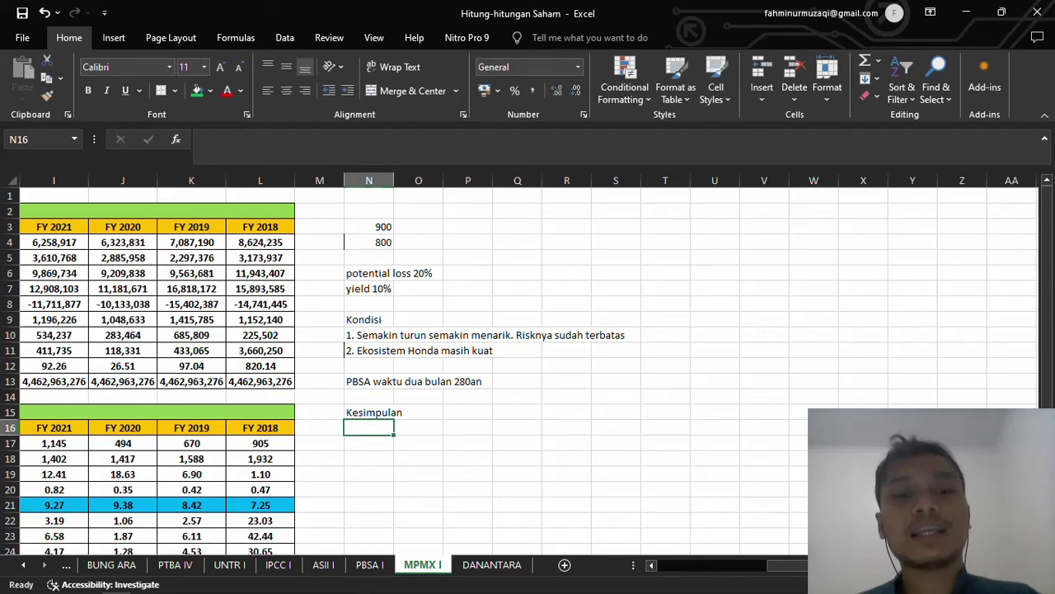
Step: Enter "Risk" in cell N16 under the conclusion heading, with bold turned off and left alignment
text(Risk)
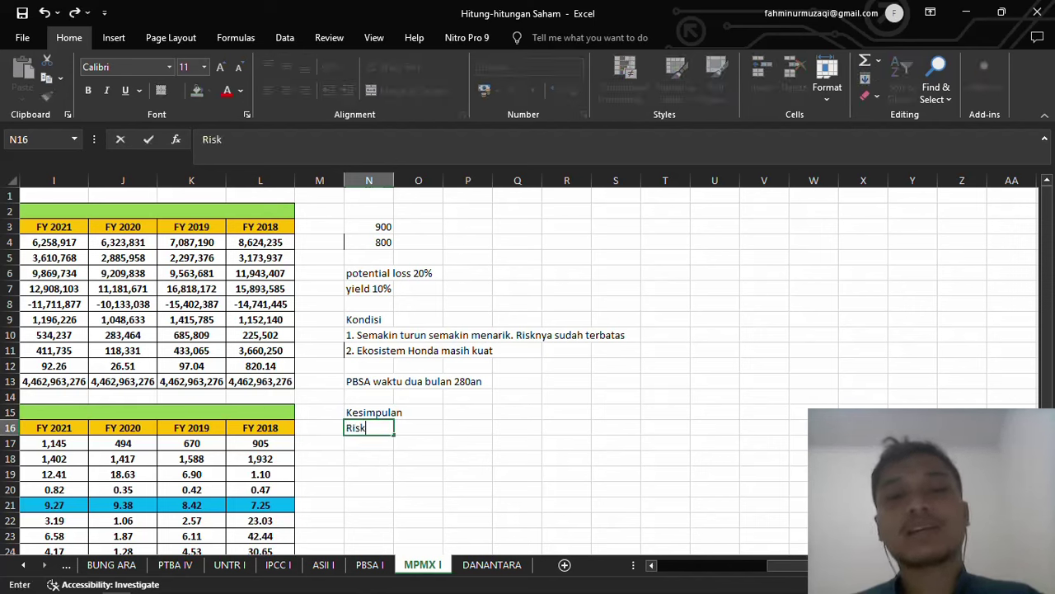
key(ctrl+Return)
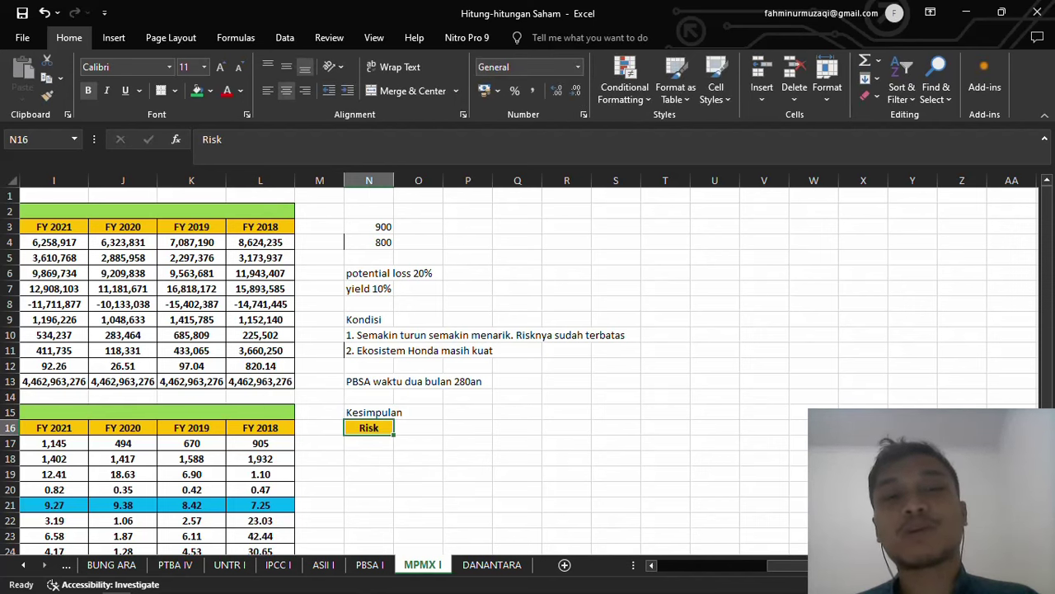
key(ctrl+b)
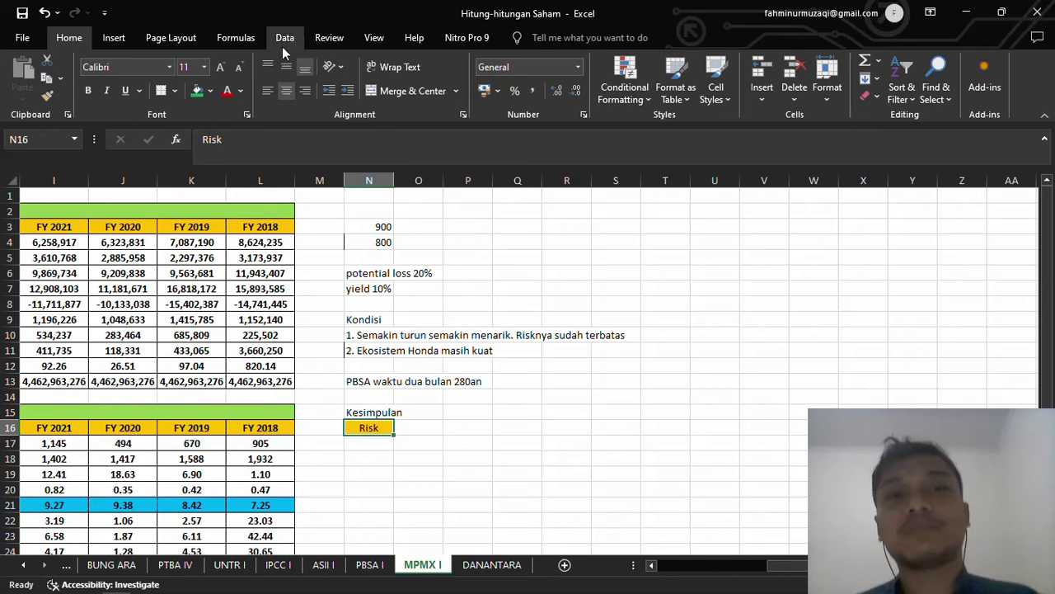
click(277, 91)
Step: Extend the conclusion text in cell N16 to "Risknya sudah sangat terbatas."
click(371, 155)
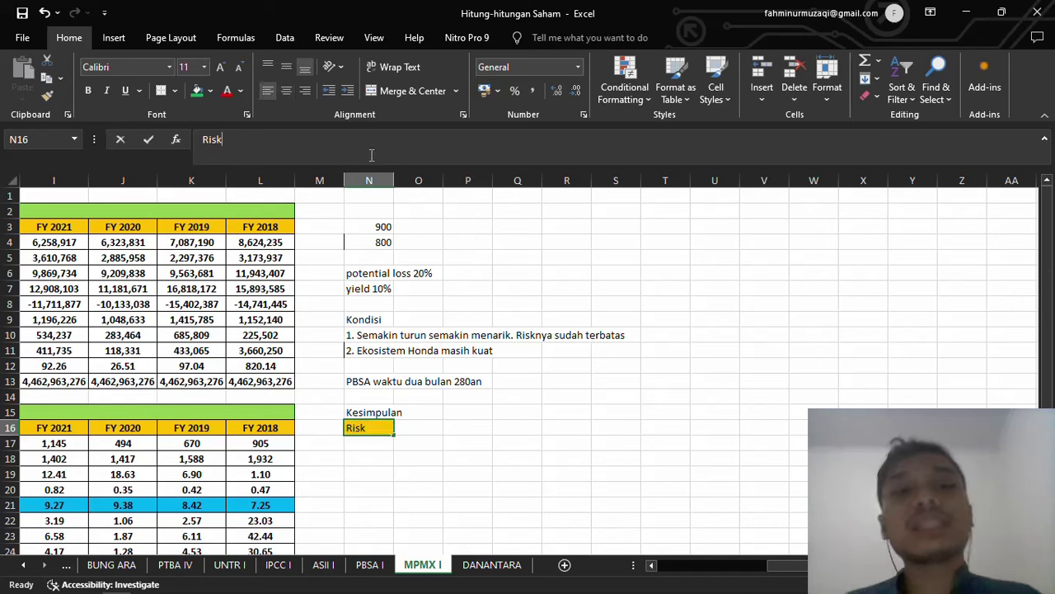
text(nya sudah sangt)
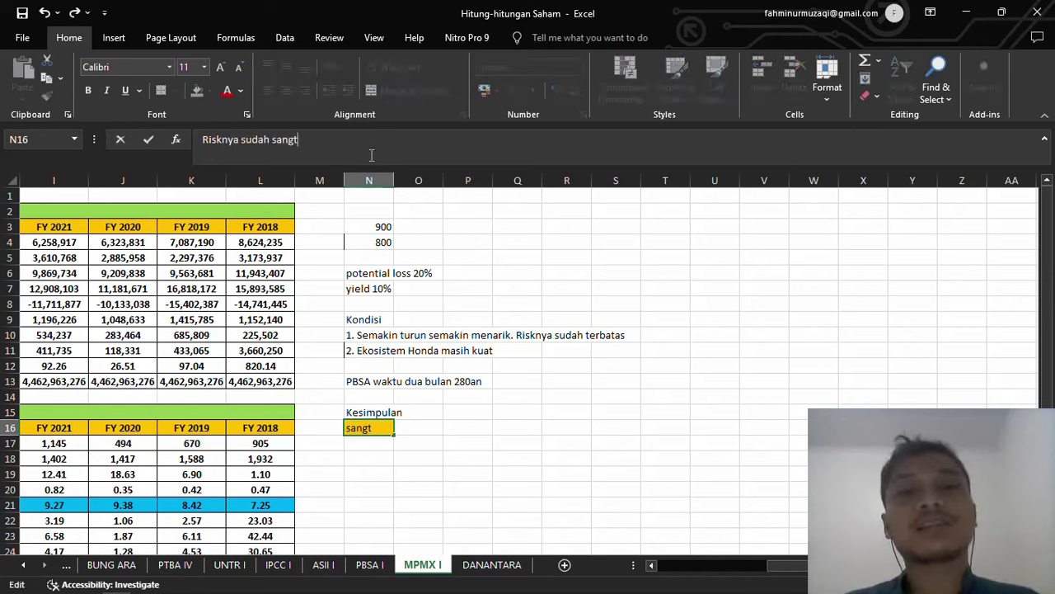
key(BackSpace)
text(at terb)
text(atas)
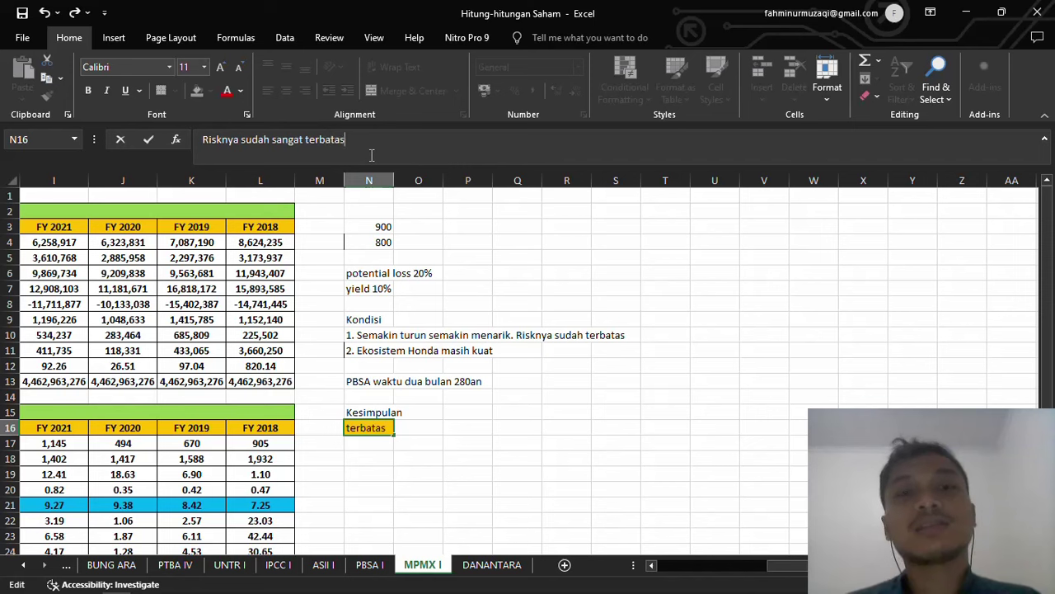
text(.)
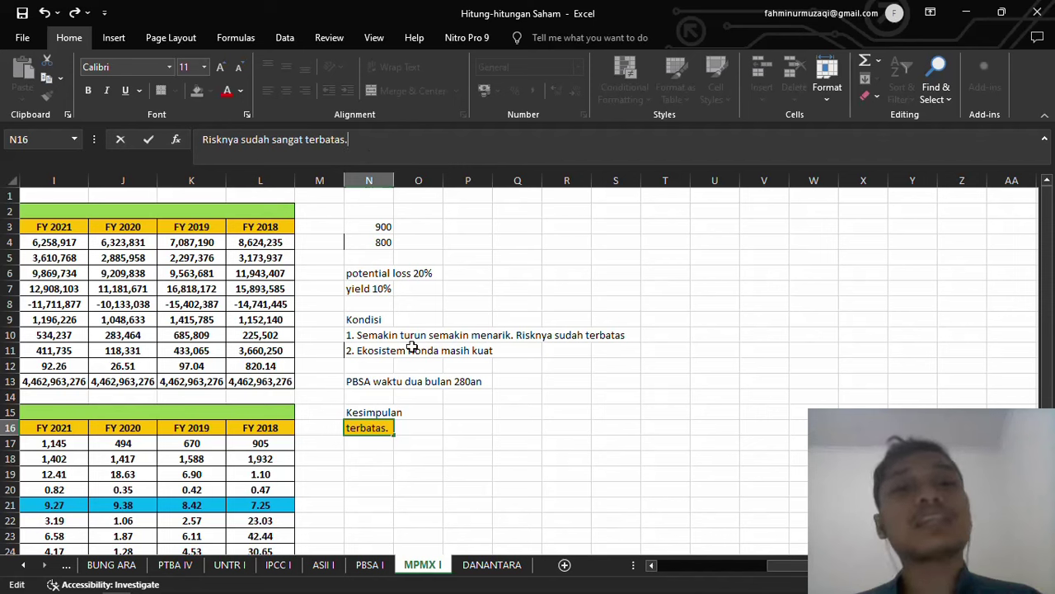
click(435, 421)
Step: Remove the orange fill and bold formatting from the conclusion in cell N16, and save the workbook
key(Left)
key(ctrl+b)
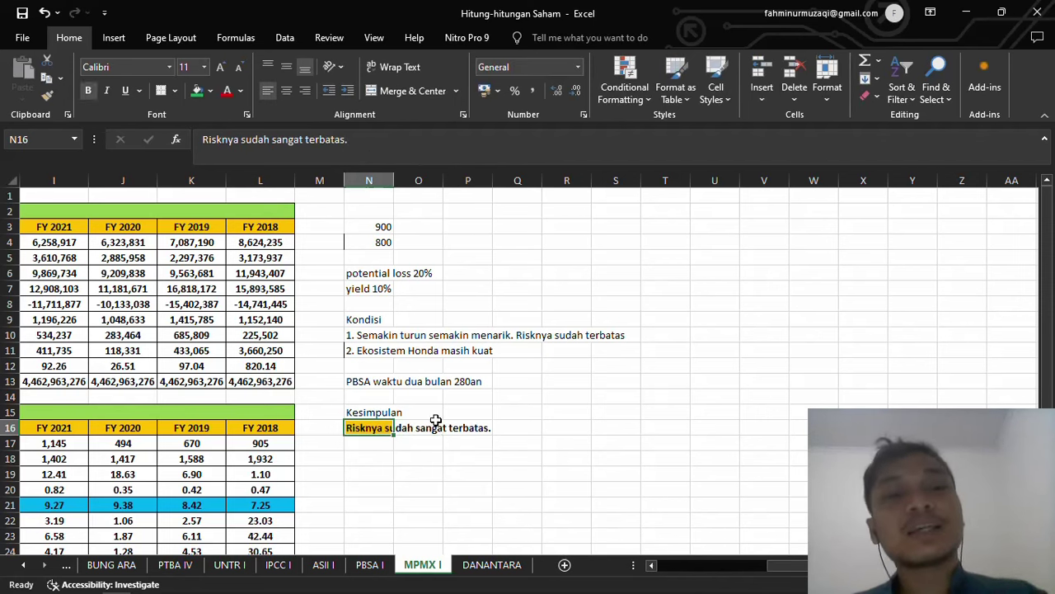
click(212, 91)
click(197, 158)
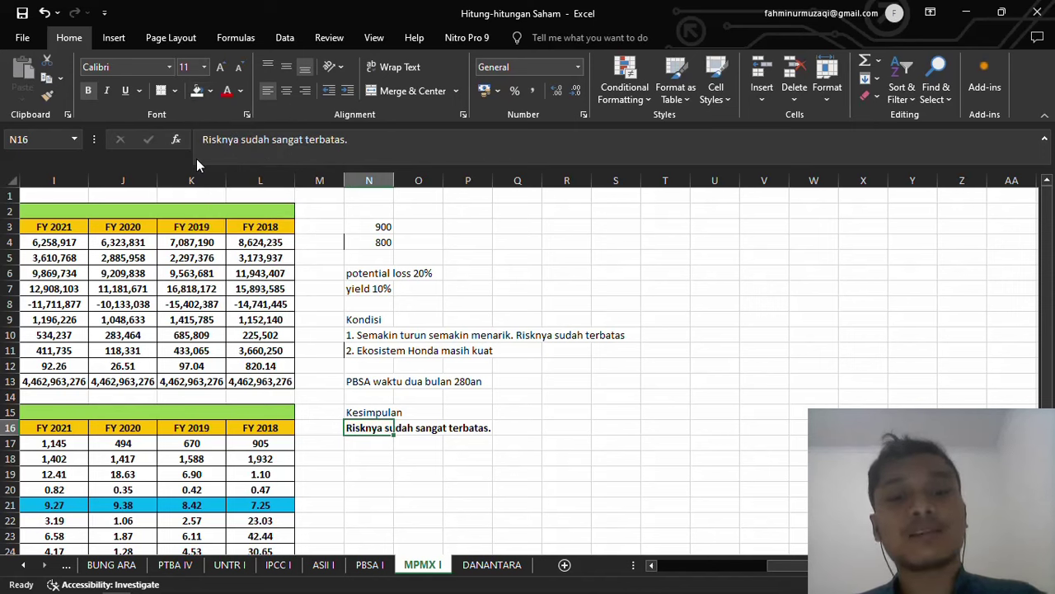
key(ctrl+b)
key(ctrl+s)
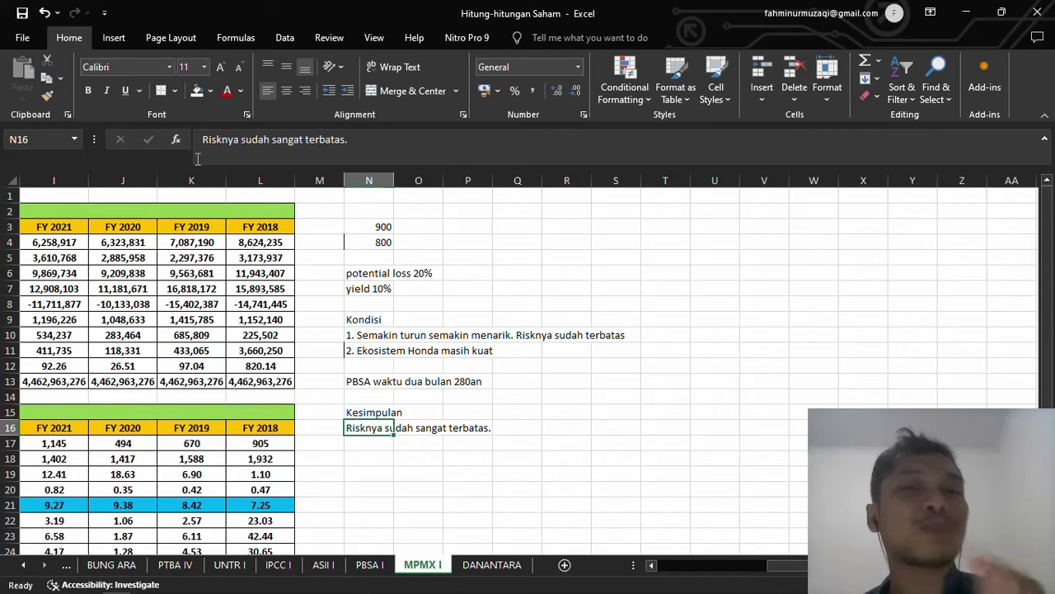
key(super)
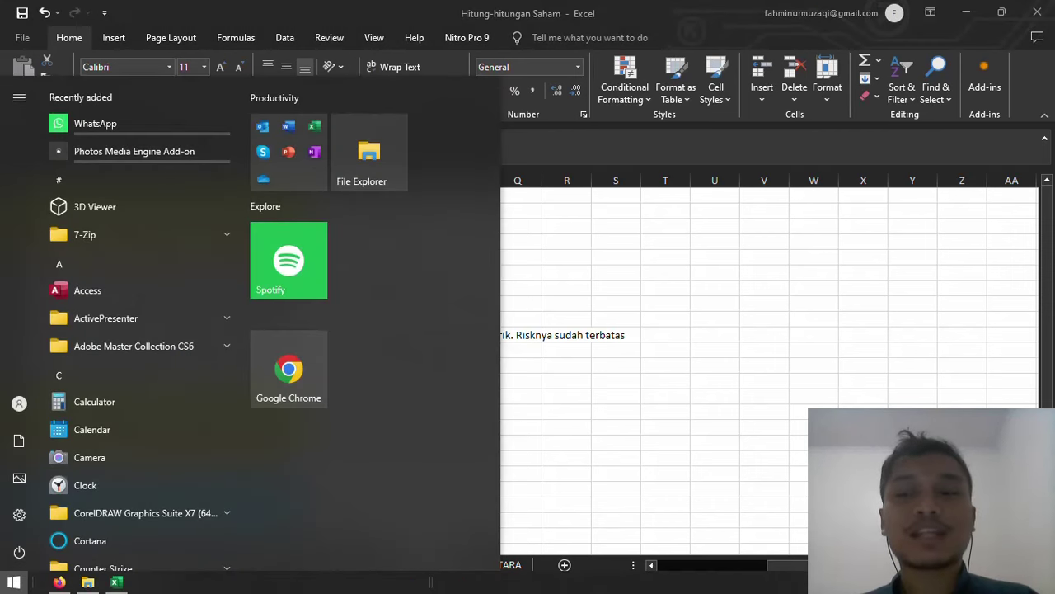
key(Escape)
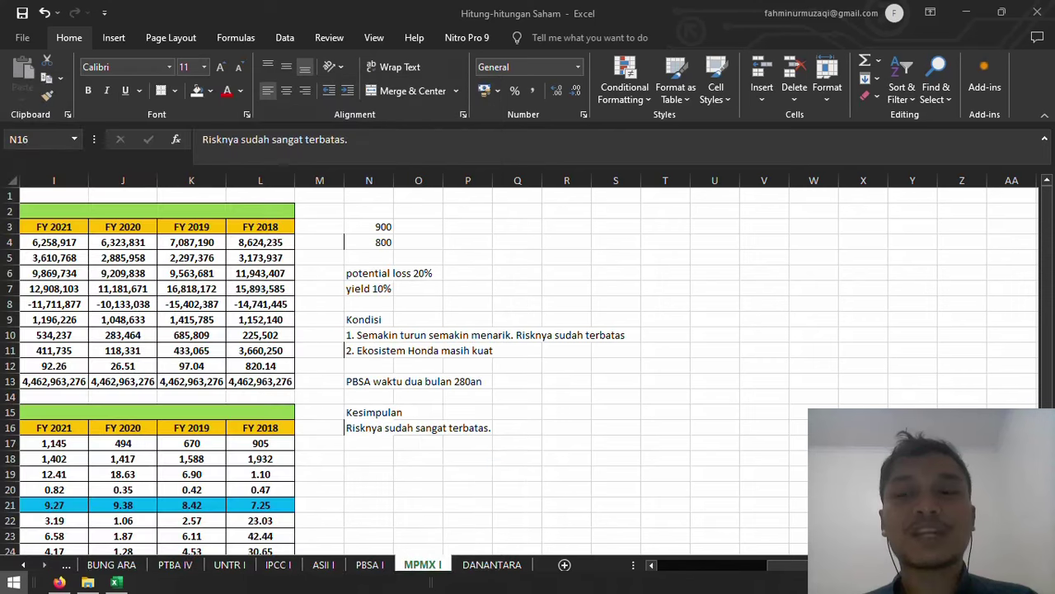
key(ctrl+End)
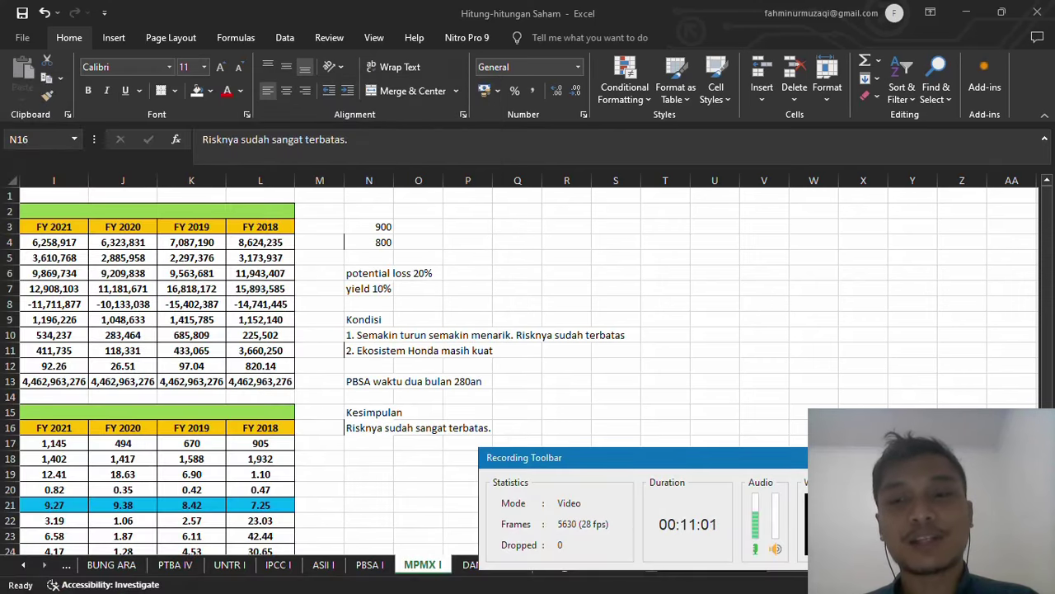